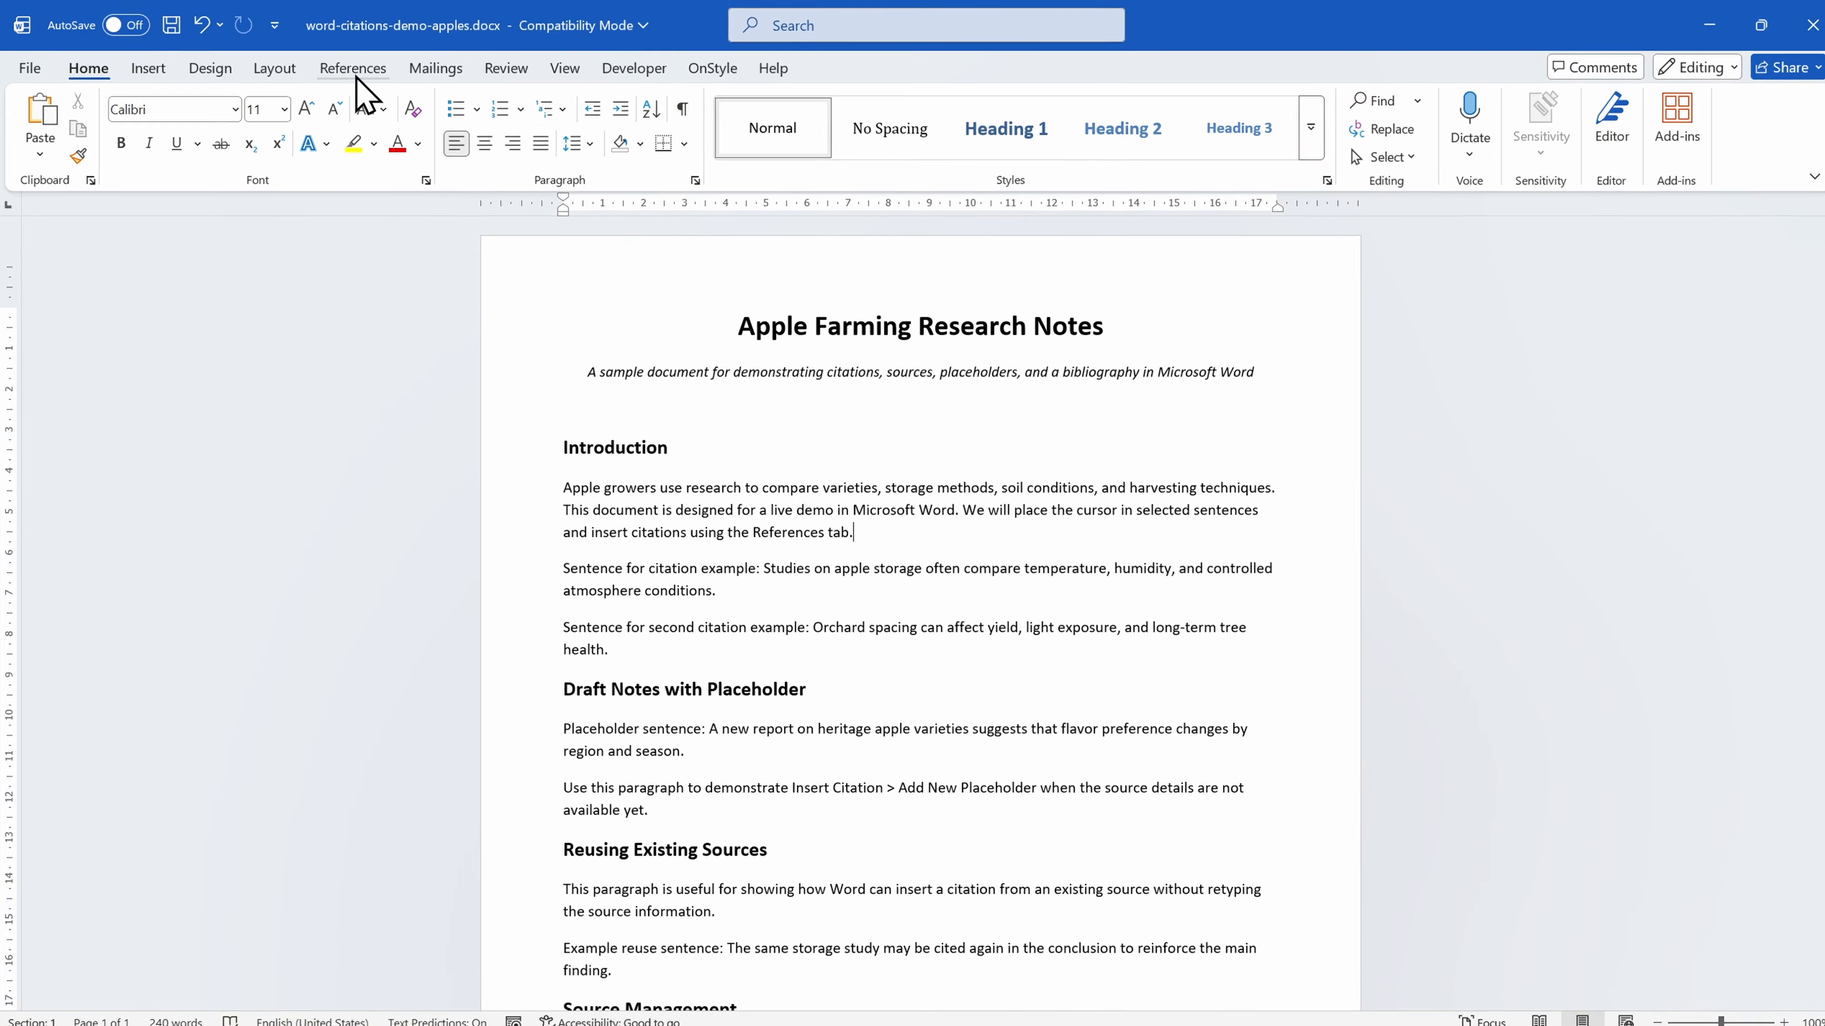
Set the document's citation style to Chicago, Sixteenth Edition.
{"action": "left_click", "coordinate": [354, 69]}
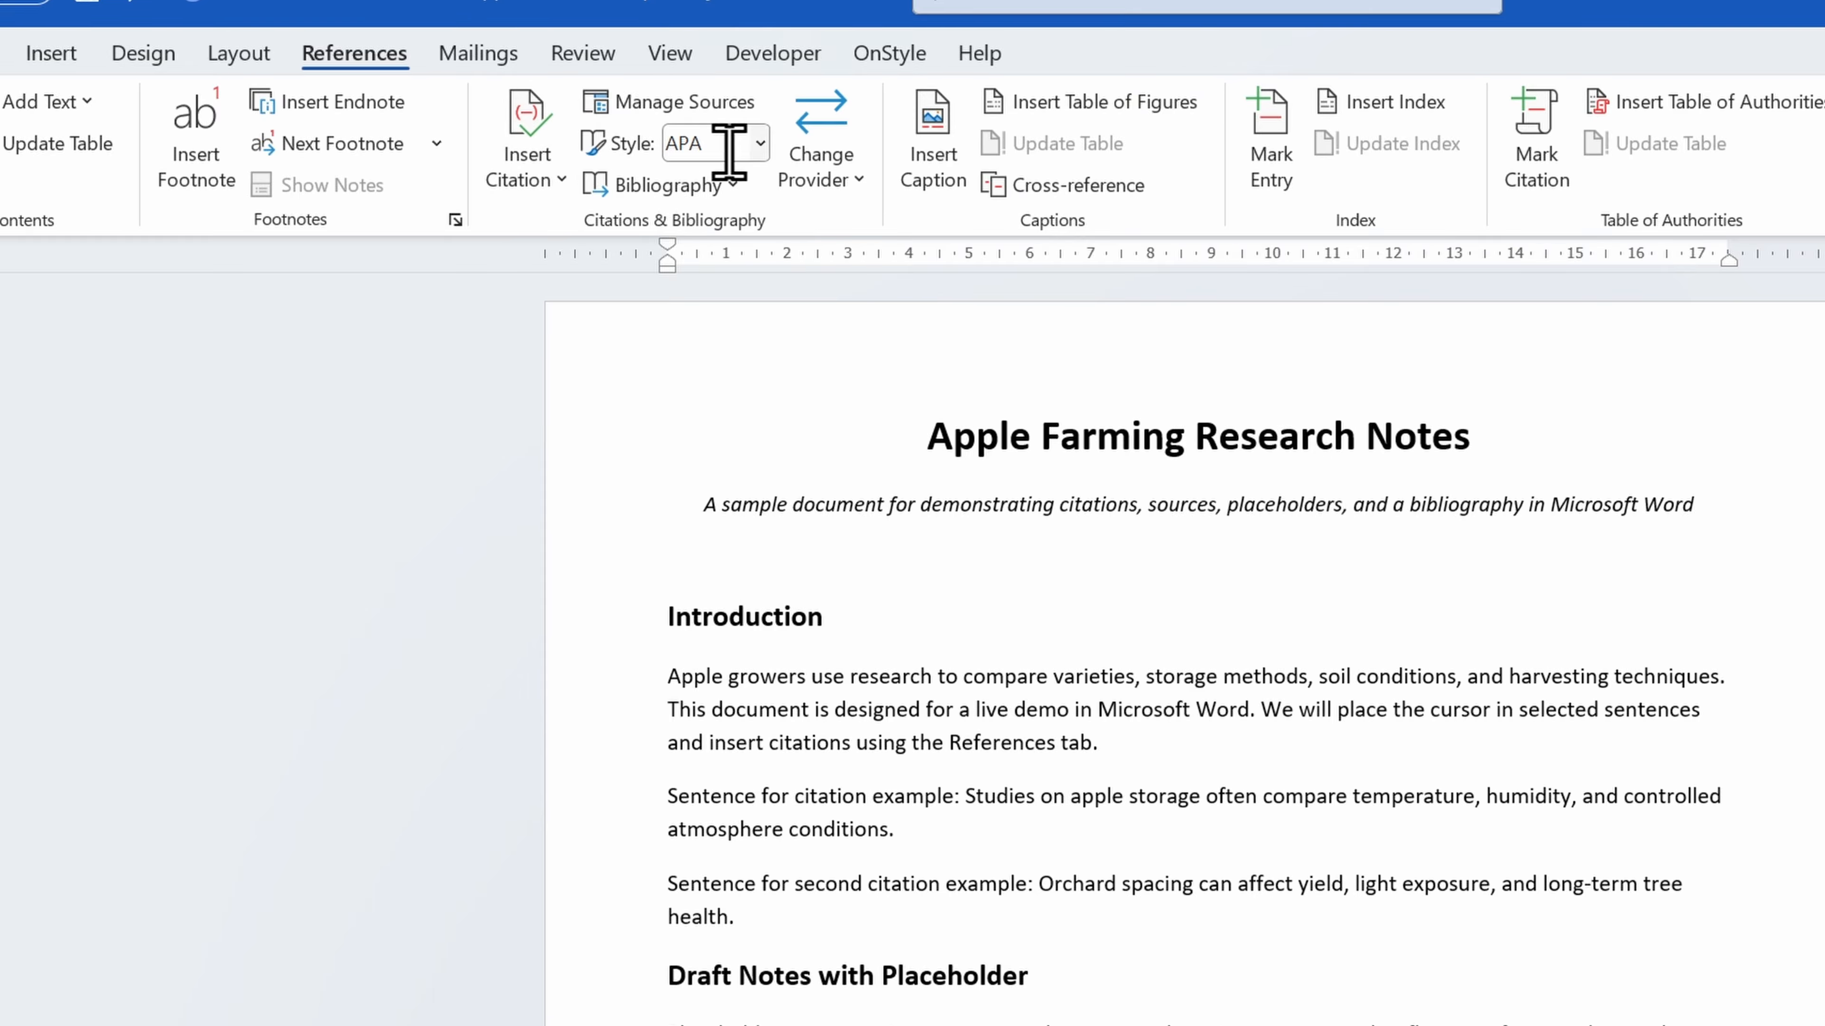
{"action": "left_click", "coordinate": [758, 144]}
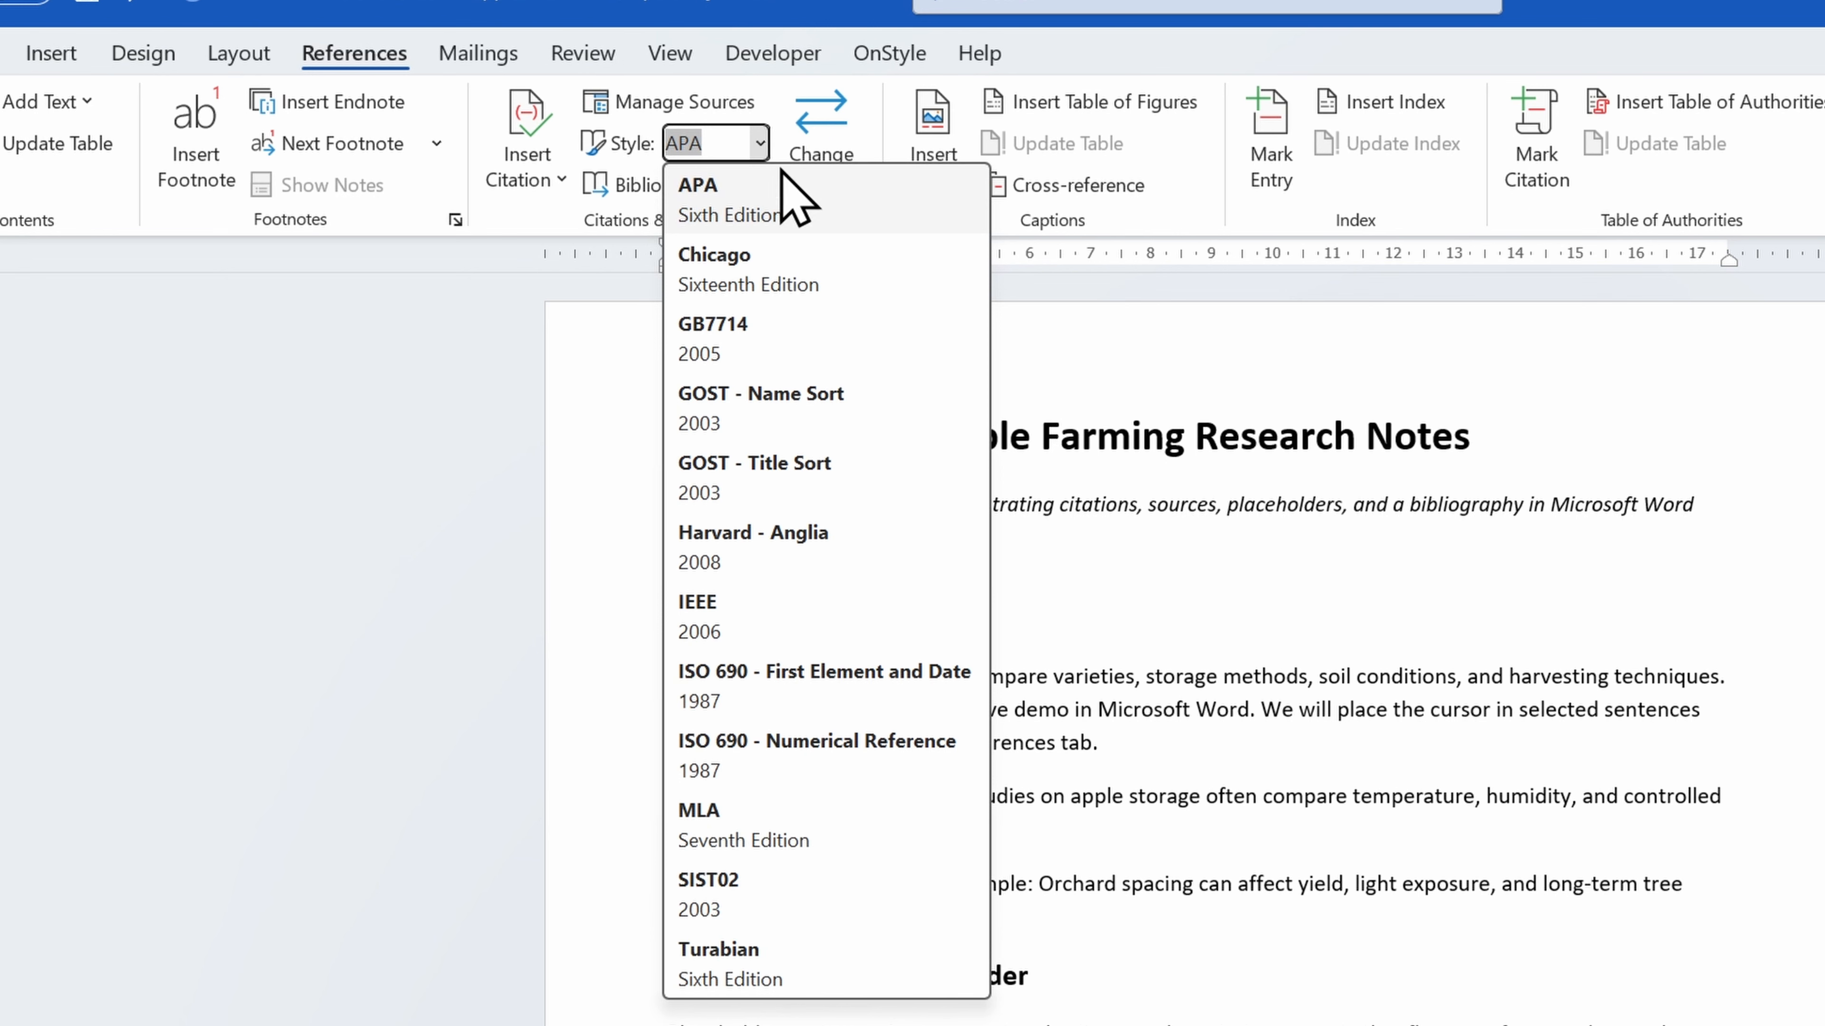
{"action": "left_click", "coordinate": [855, 283]}
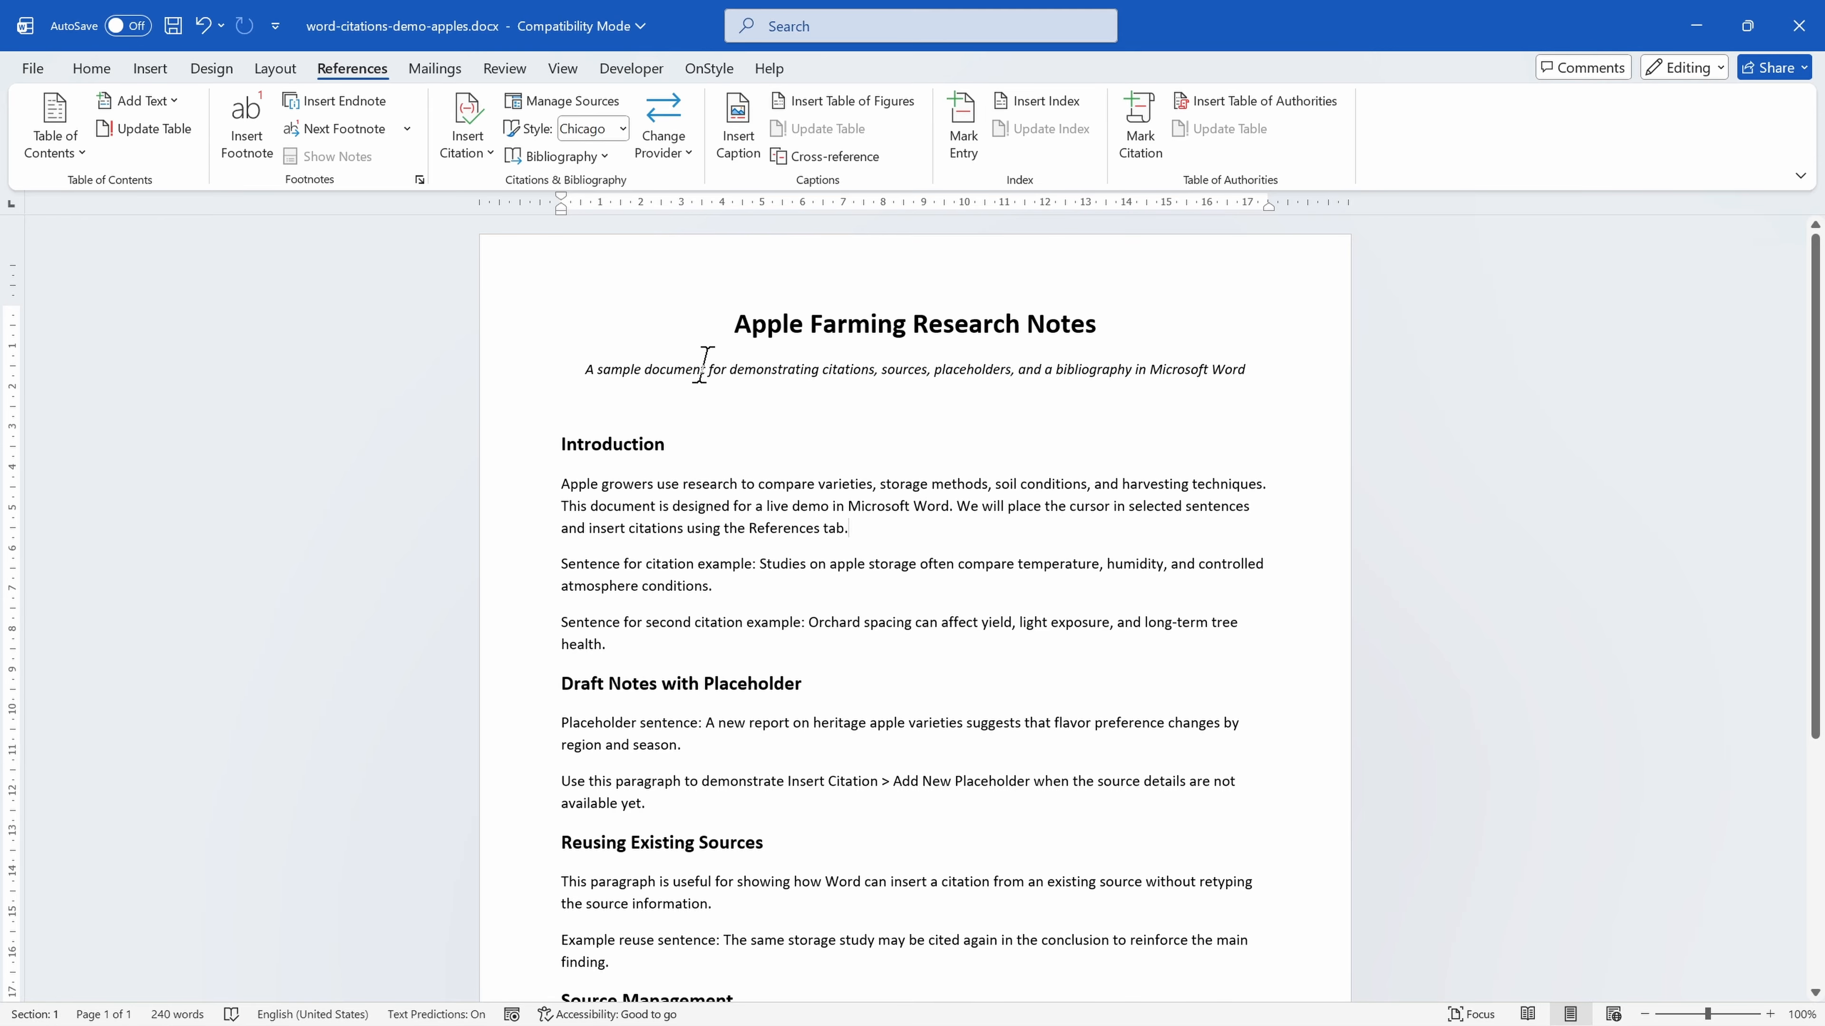
Cite a new book source after "atmosphere conditions.", entering the author's name, title Apples 101, year 2001, city Rivendell and publisher Apple Press.
{"action": "left_click", "coordinate": [745, 591]}
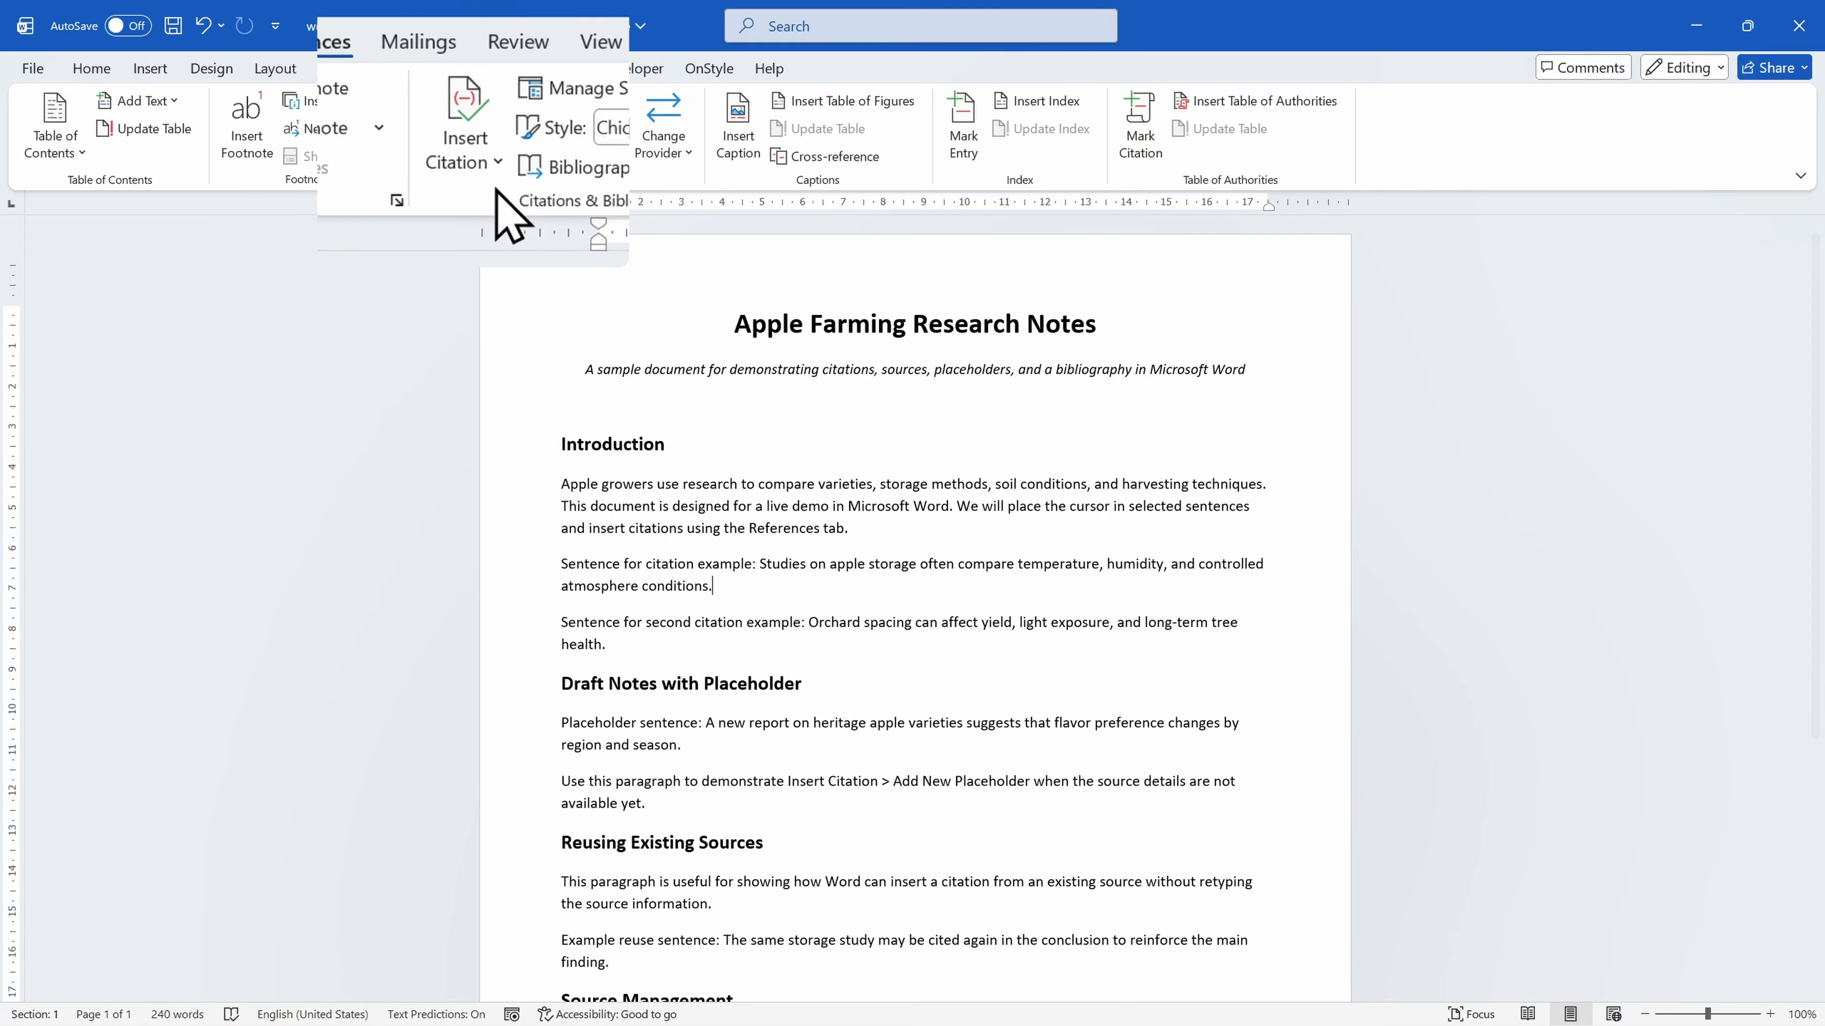
{"action": "left_click", "coordinate": [483, 159]}
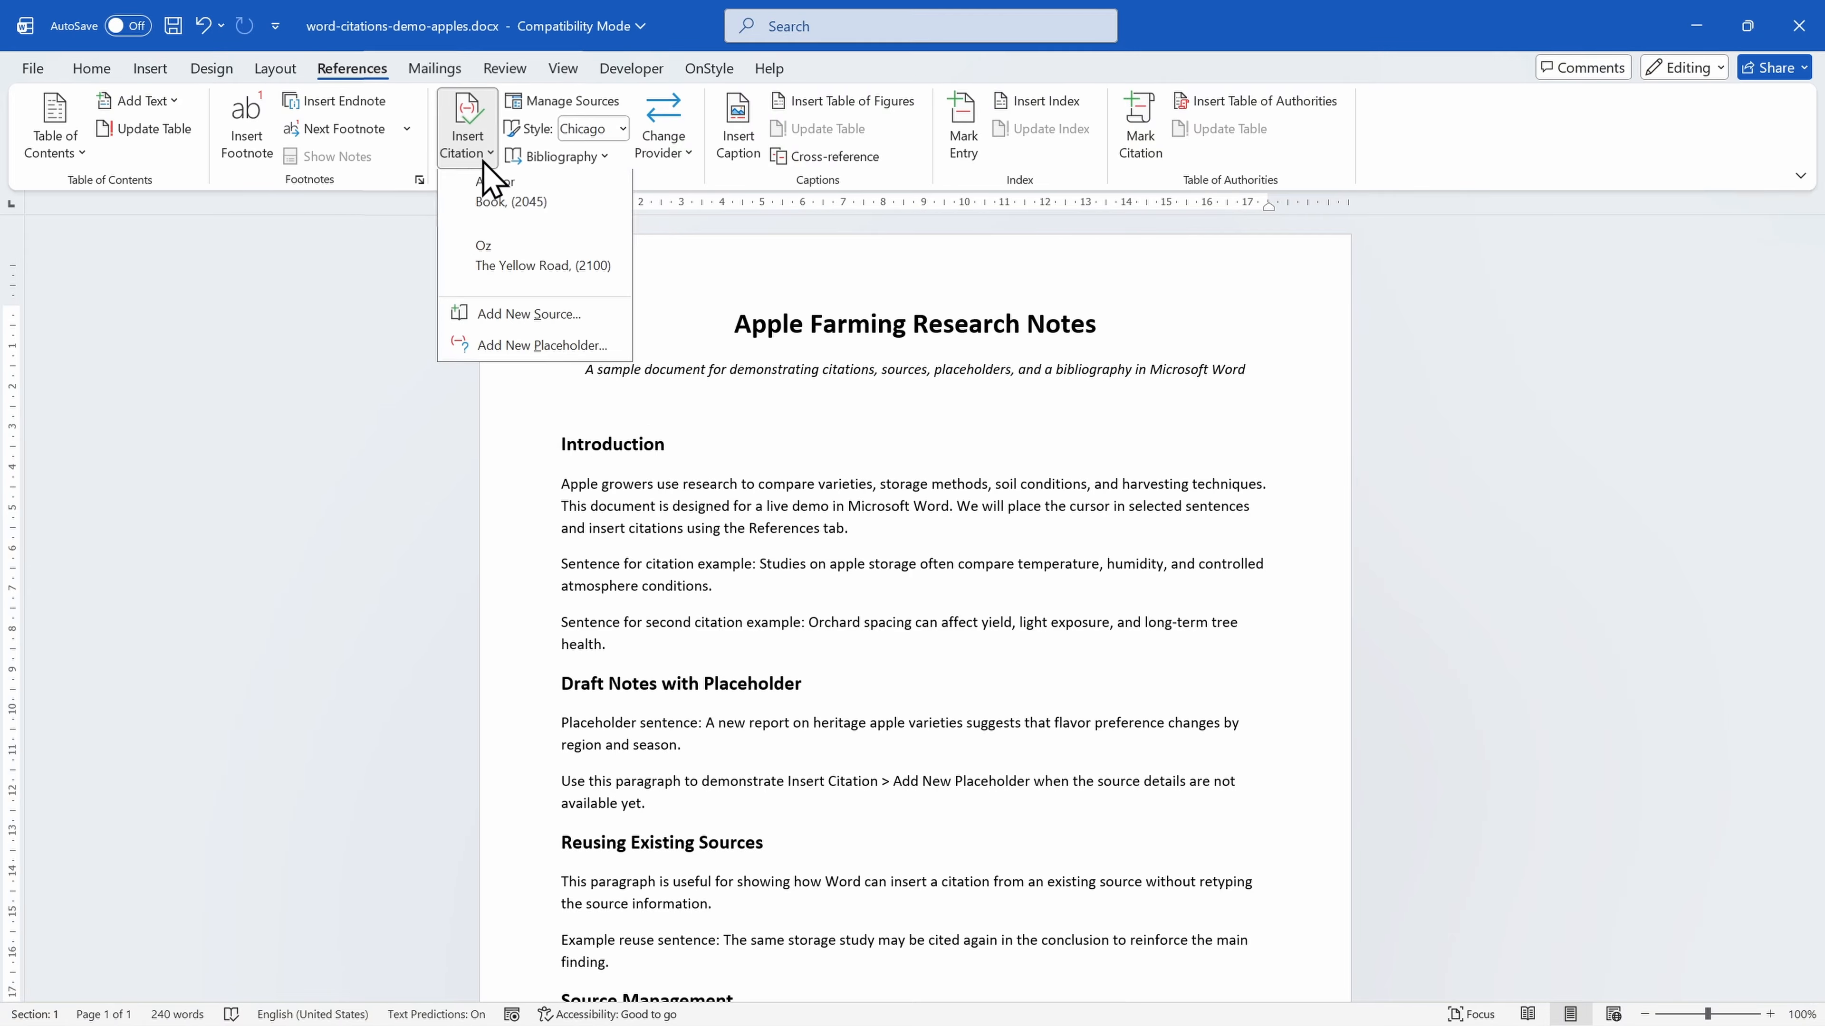
{"action": "left_click", "coordinate": [591, 318]}
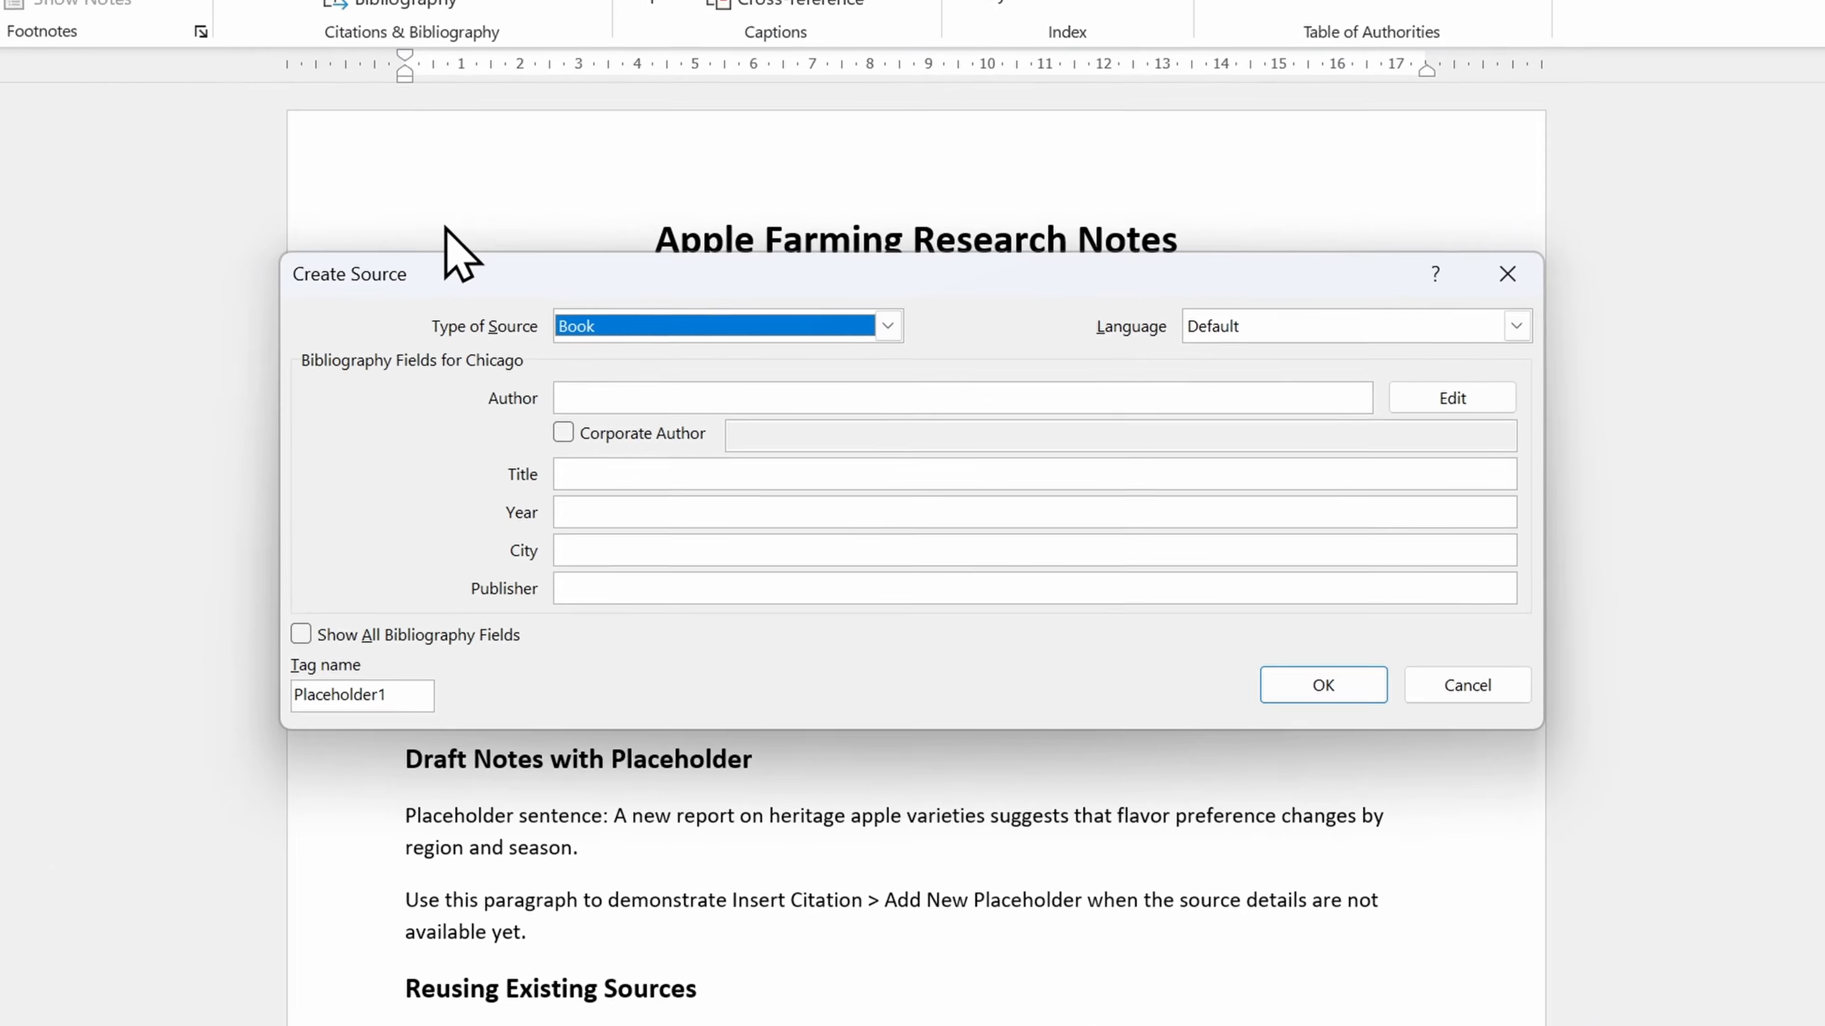
{"action": "left_click", "coordinate": [887, 318]}
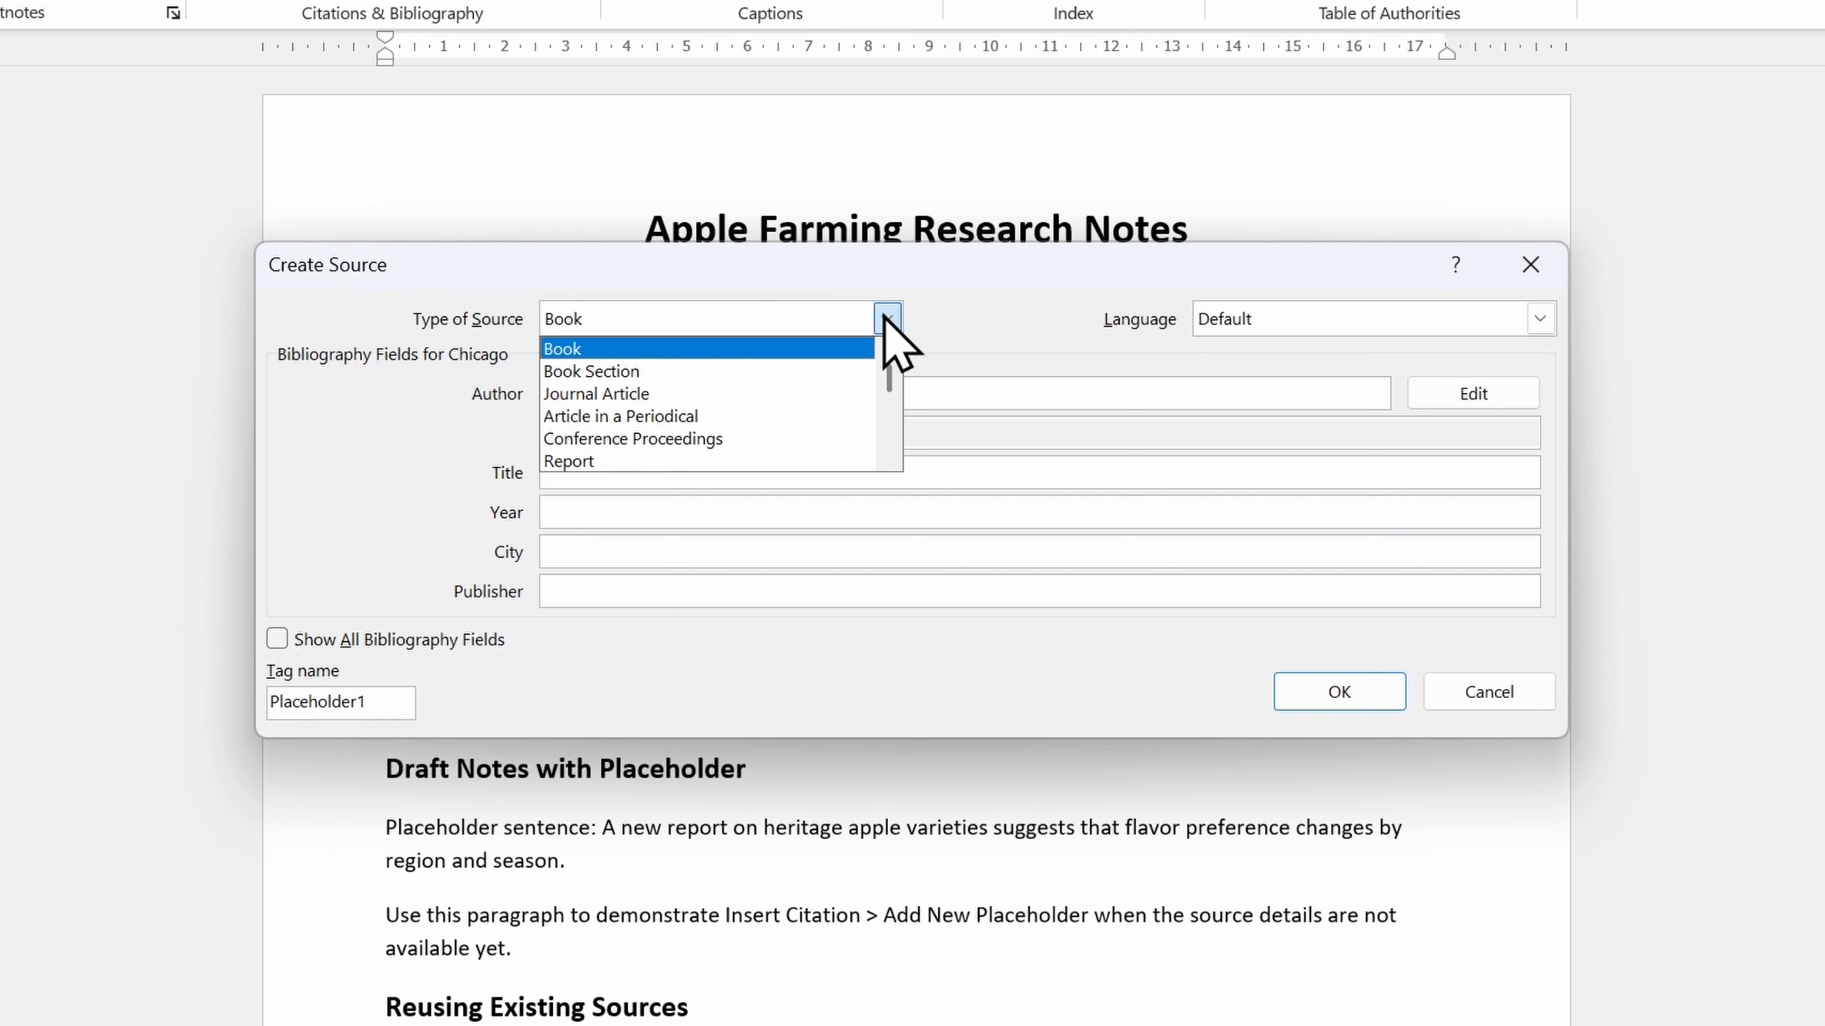
{"action": "left_click", "coordinate": [886, 318]}
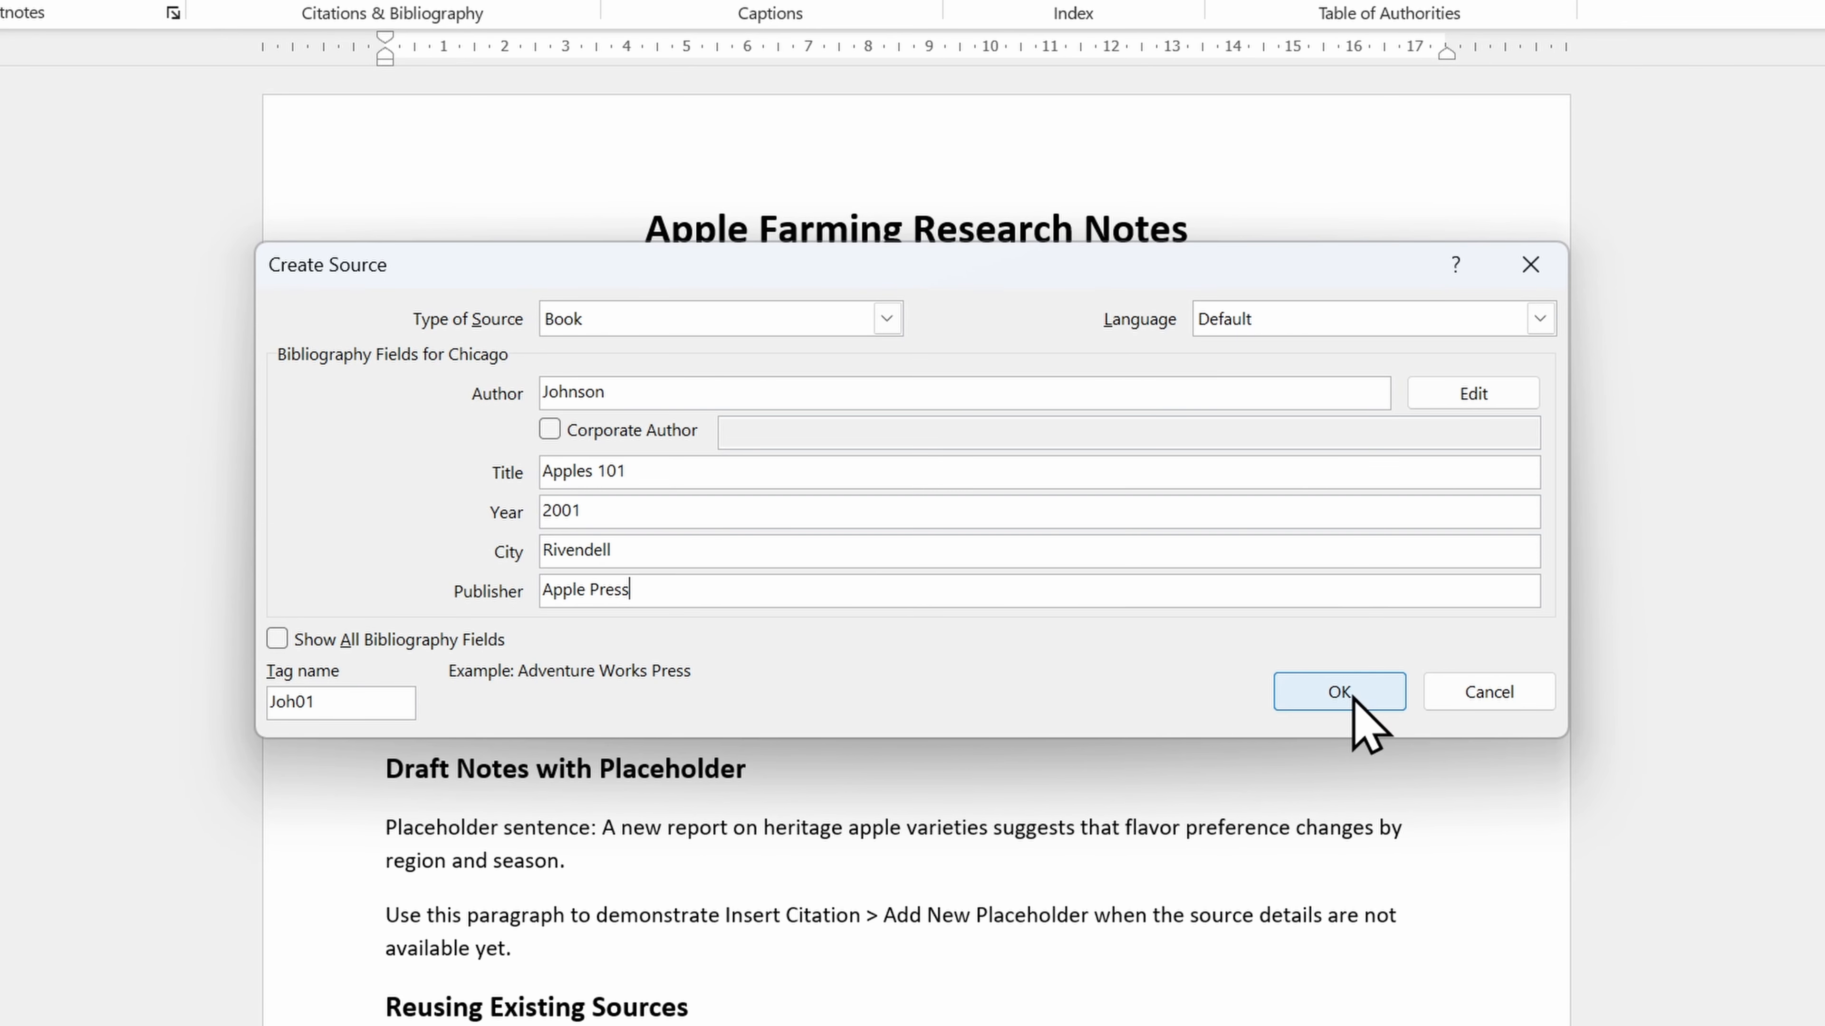
{"action": "left_click", "coordinate": [1340, 692]}
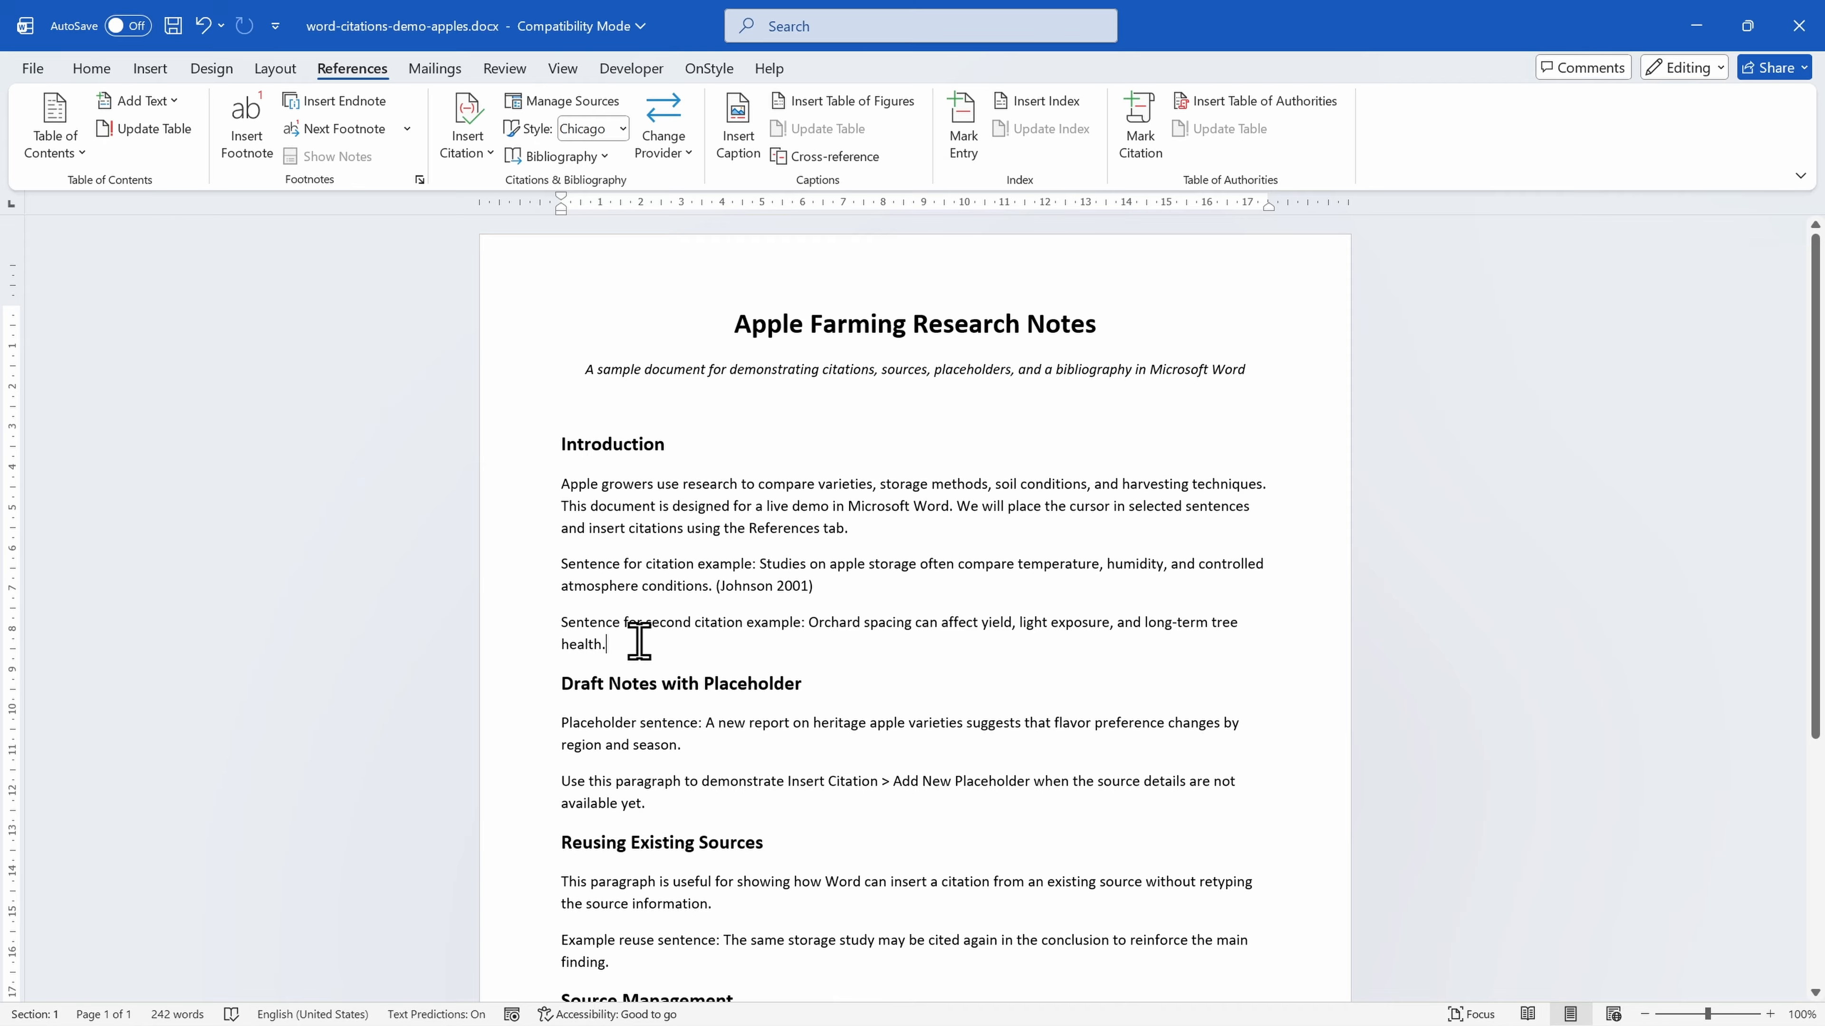
Insert a citation to the existing source The Yellow Road (2100) at the end of the second citation example sentence.
{"action": "left_click", "coordinate": [486, 148]}
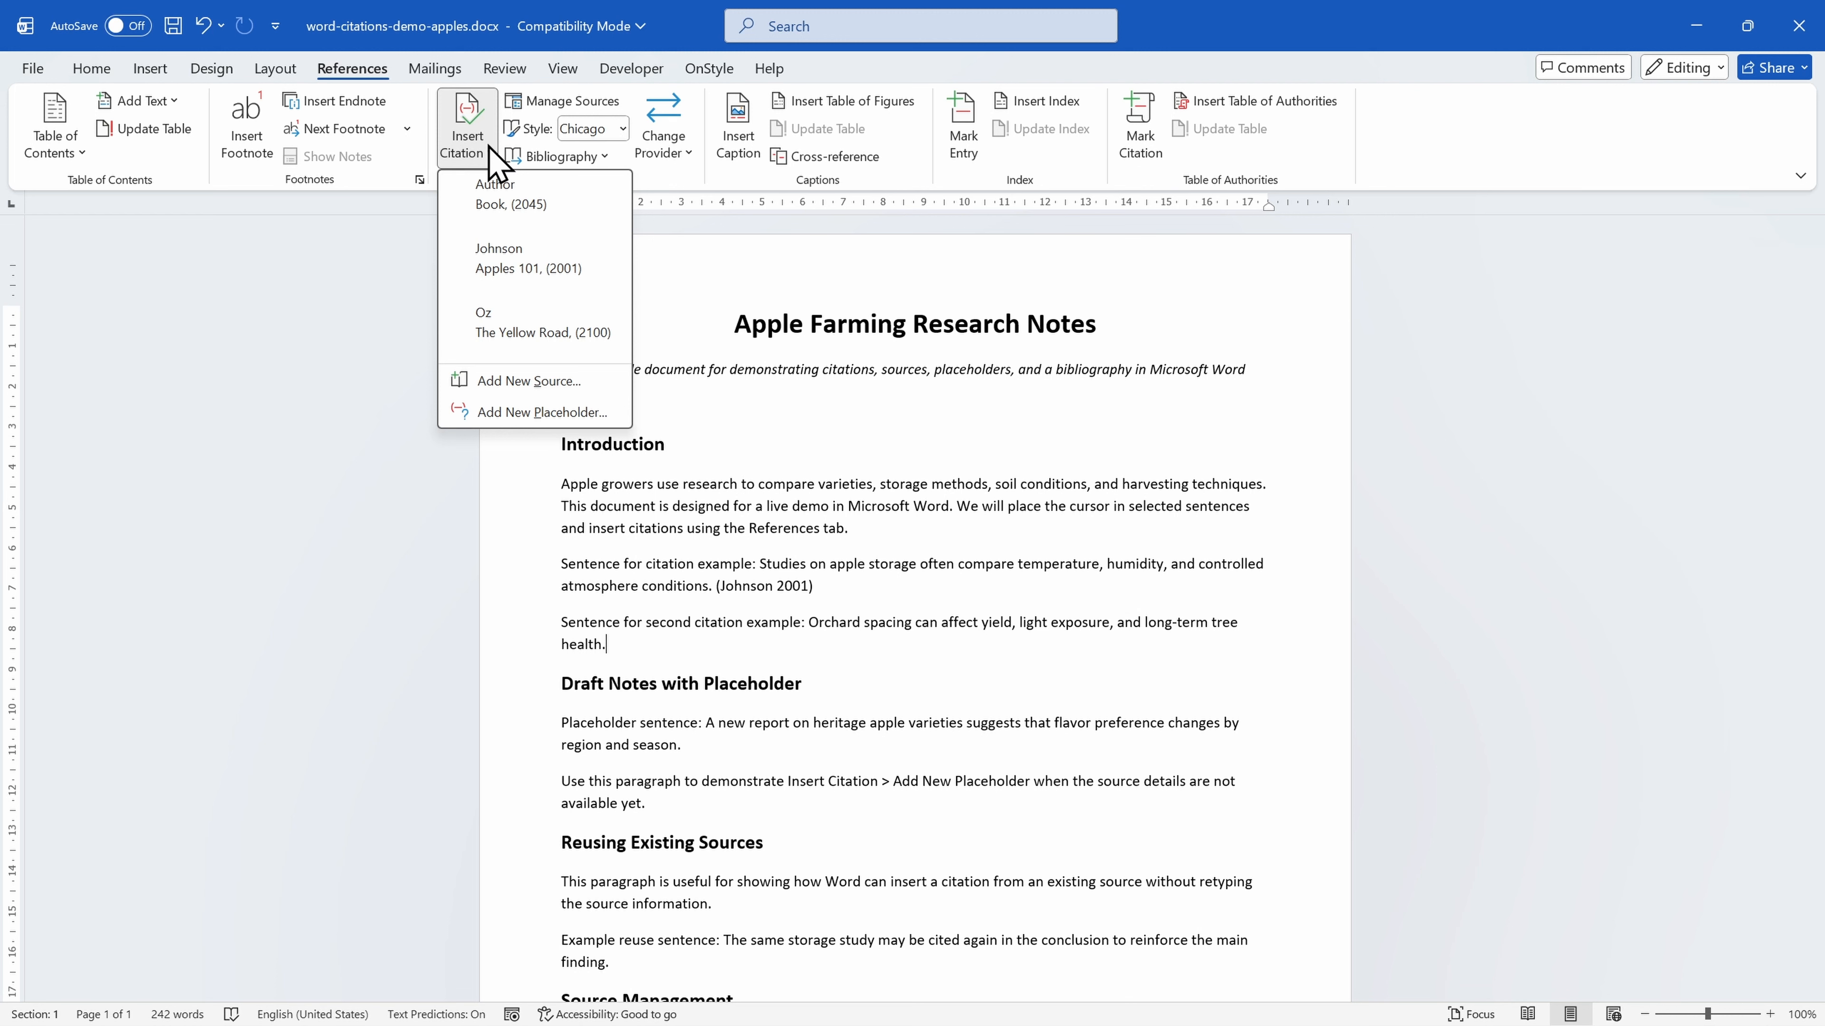
{"action": "left_click", "coordinate": [595, 332]}
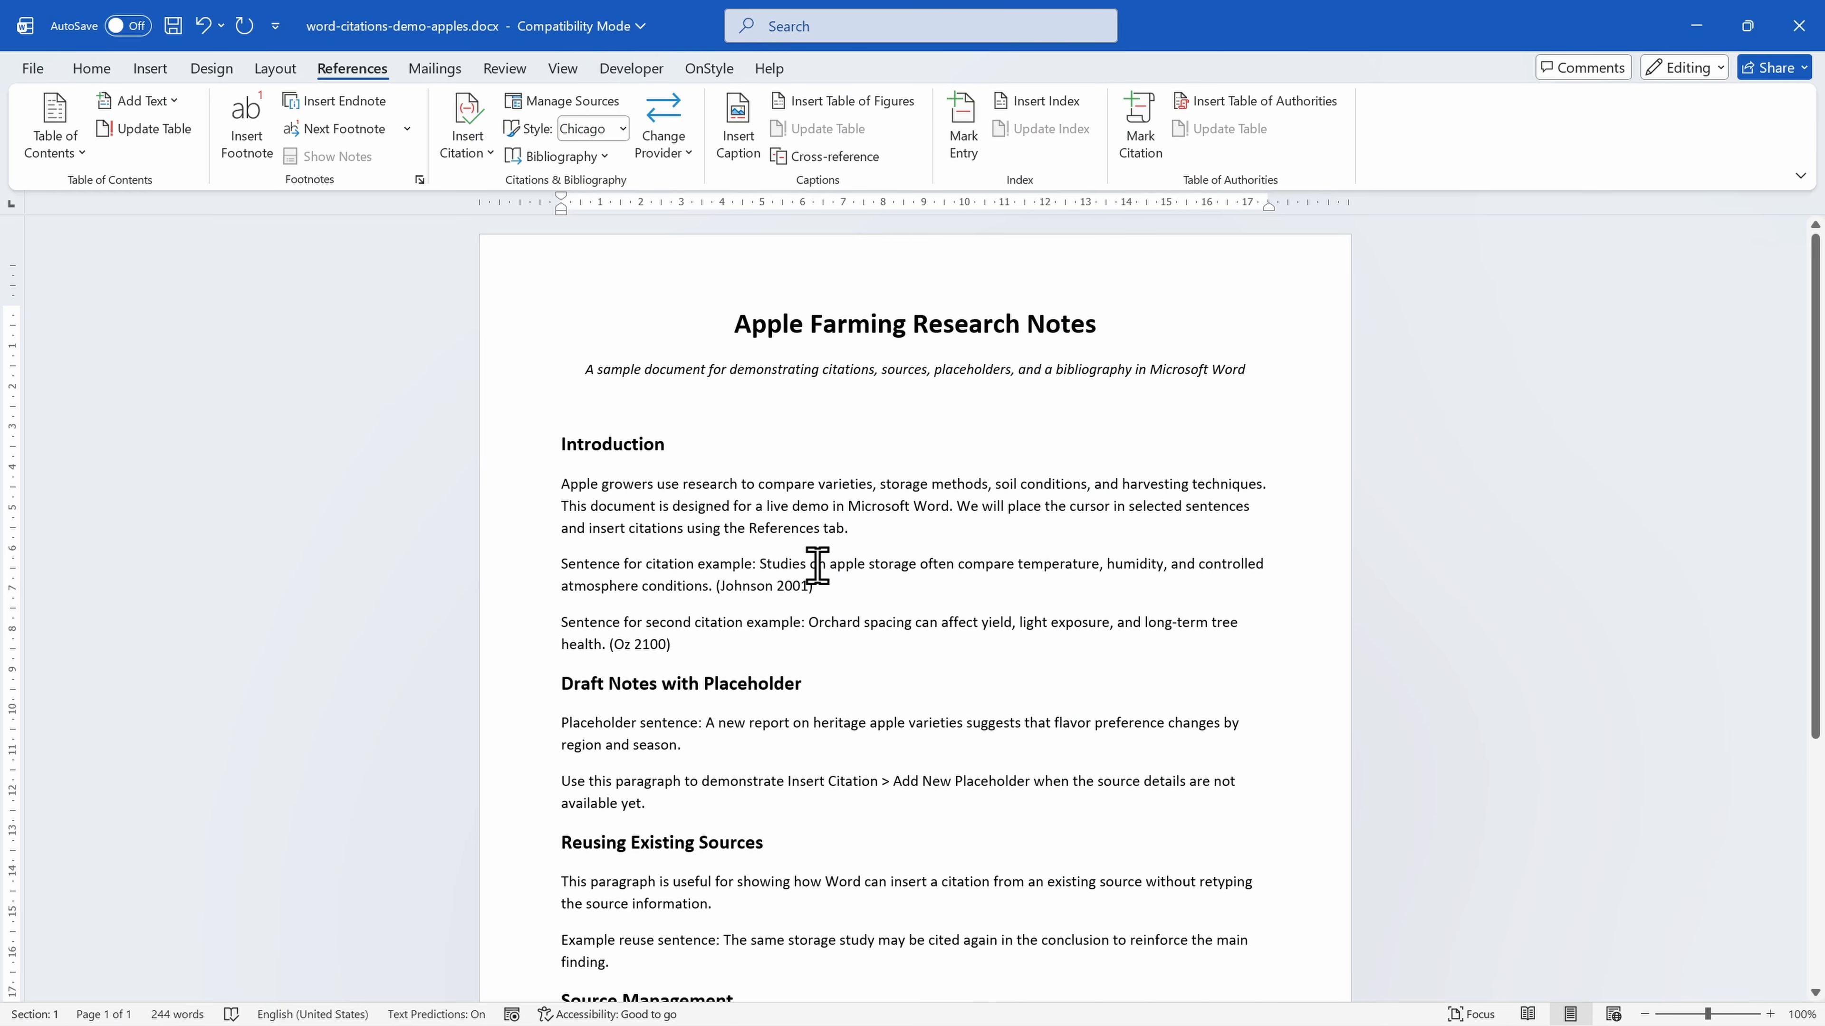
Change the Apples 101 source's year to 2002 in the Source Manager and update both the master and current lists.
{"action": "left_click", "coordinate": [568, 104]}
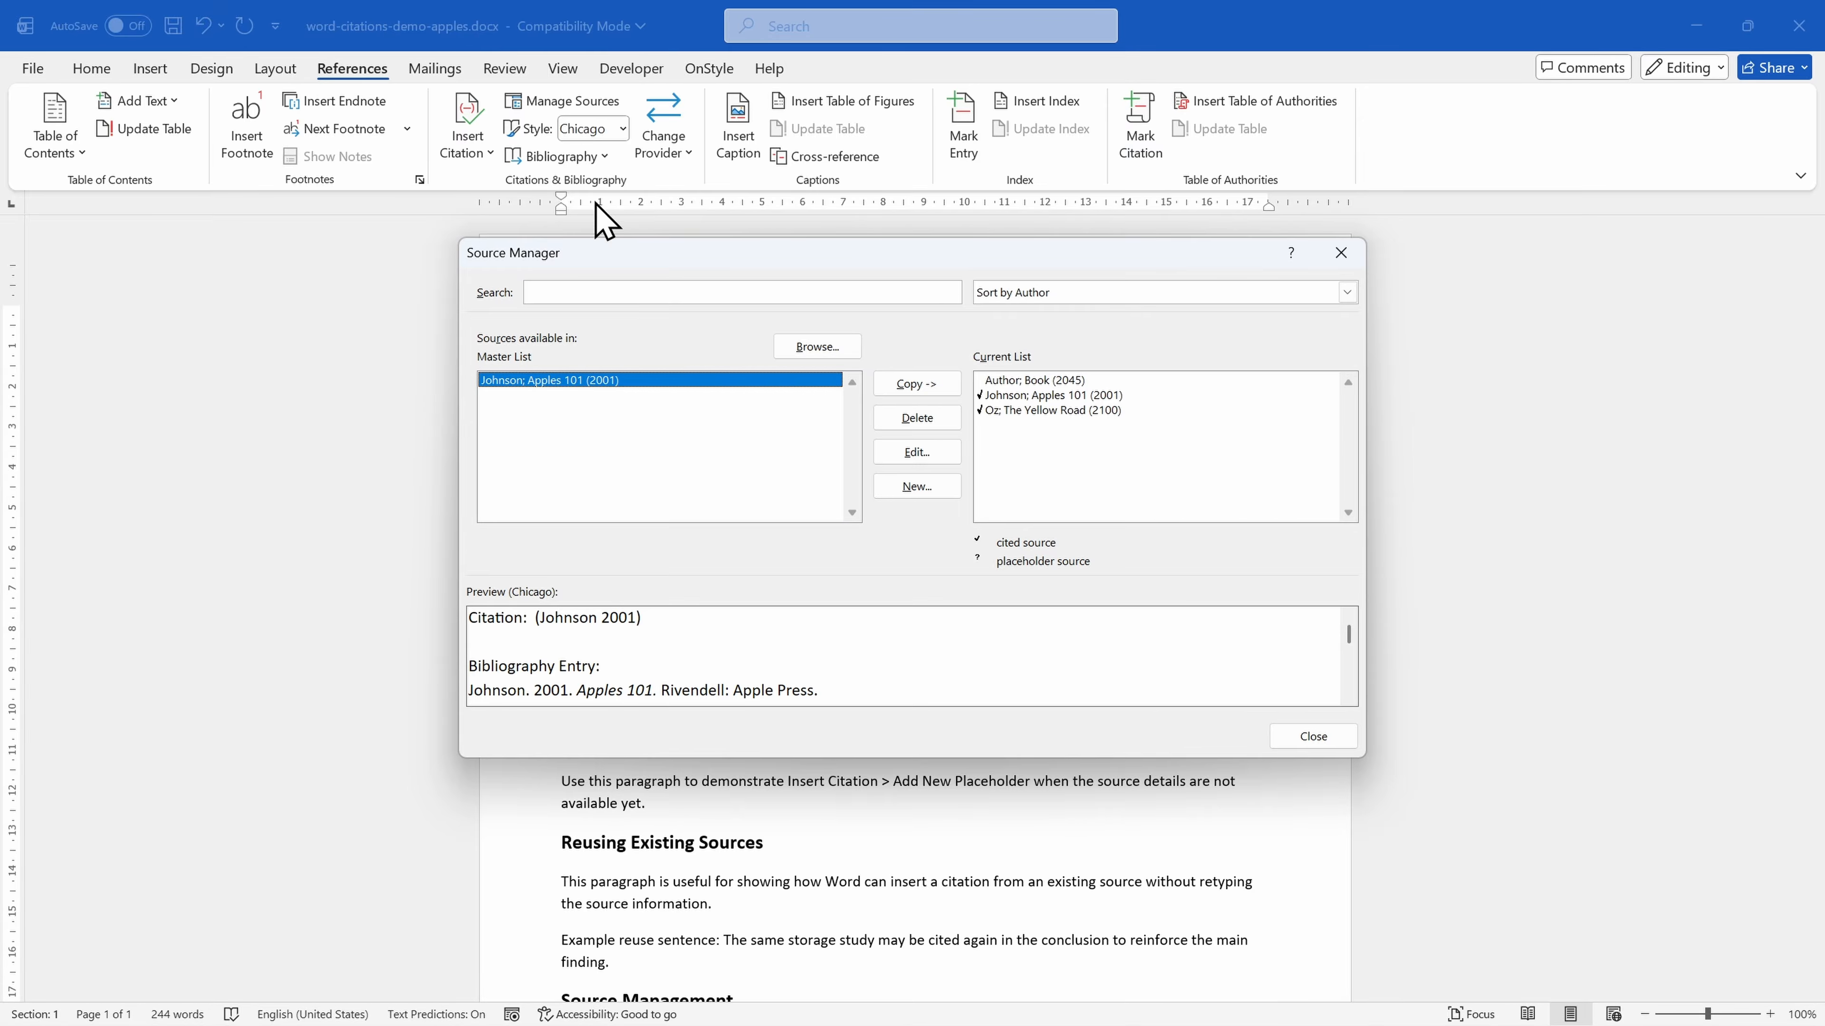
{"action": "left_click", "coordinate": [919, 460]}
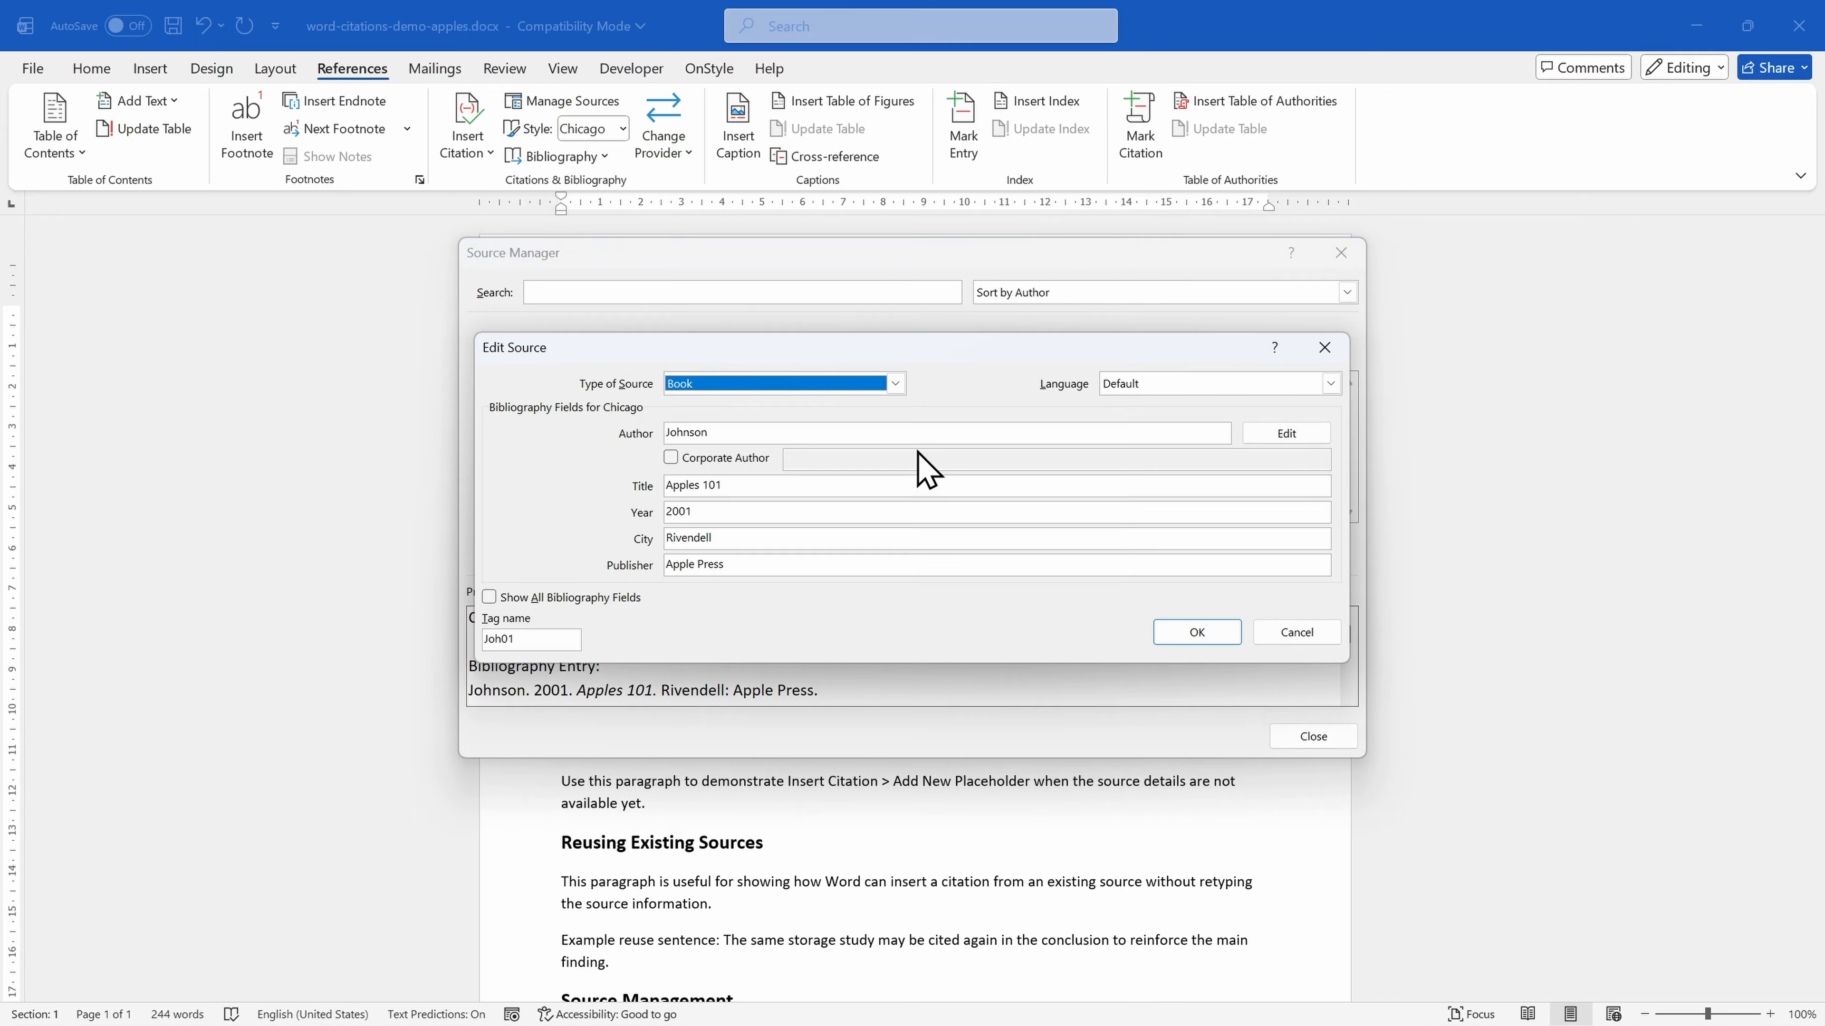
{"action": "left_click", "coordinate": [768, 512]}
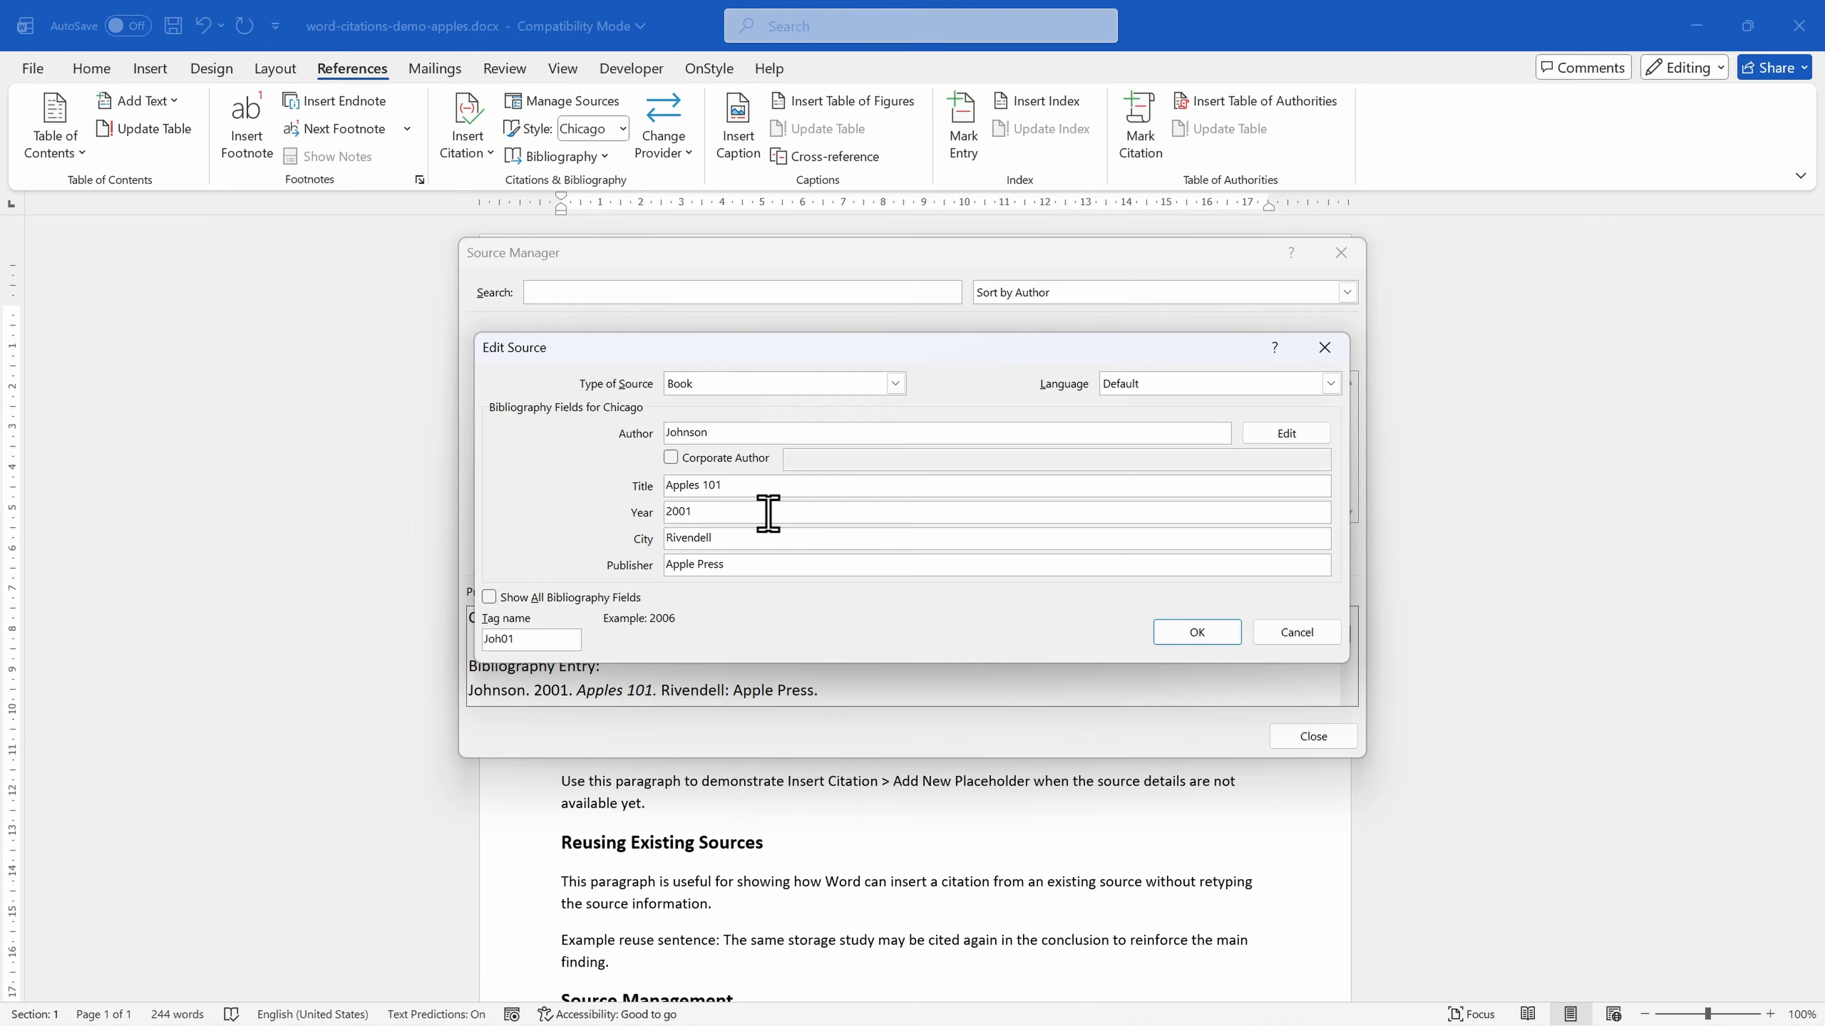
{"action": "key", "text": "BackSpace"}
{"action": "type", "text": "2"}
{"action": "left_click", "coordinate": [1198, 635]}
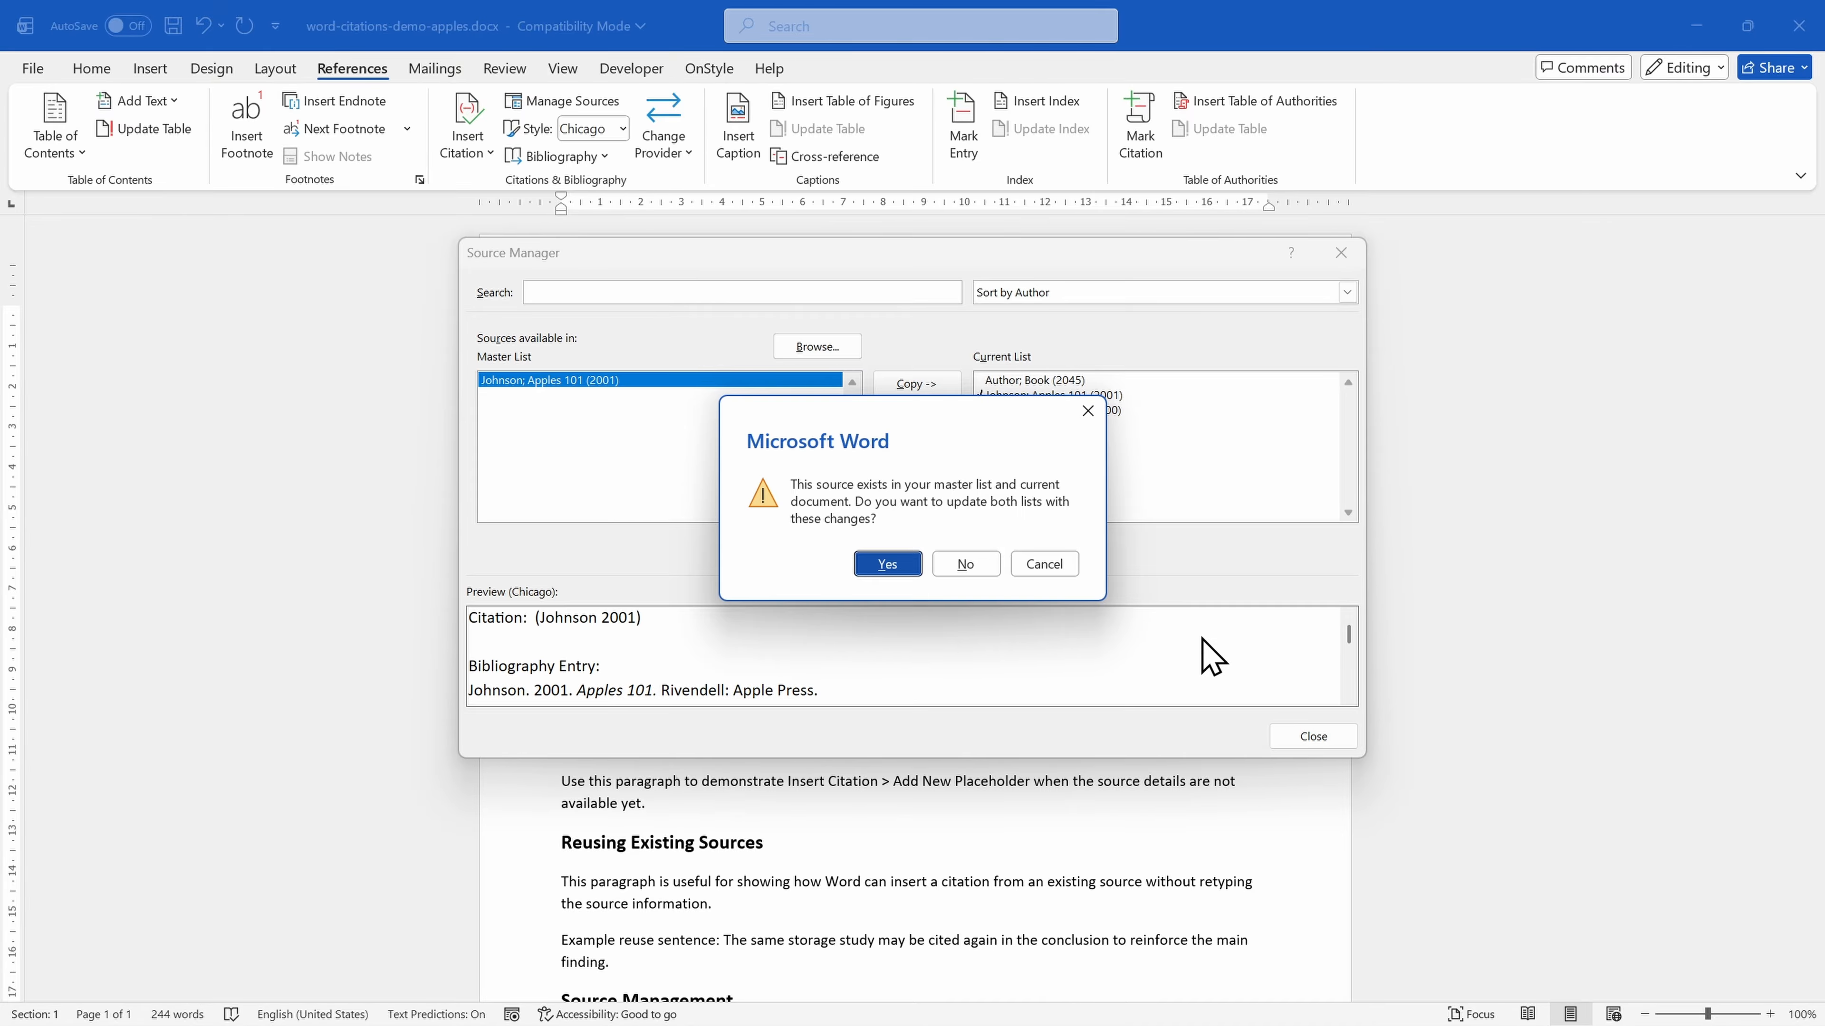
{"action": "left_click", "coordinate": [885, 563]}
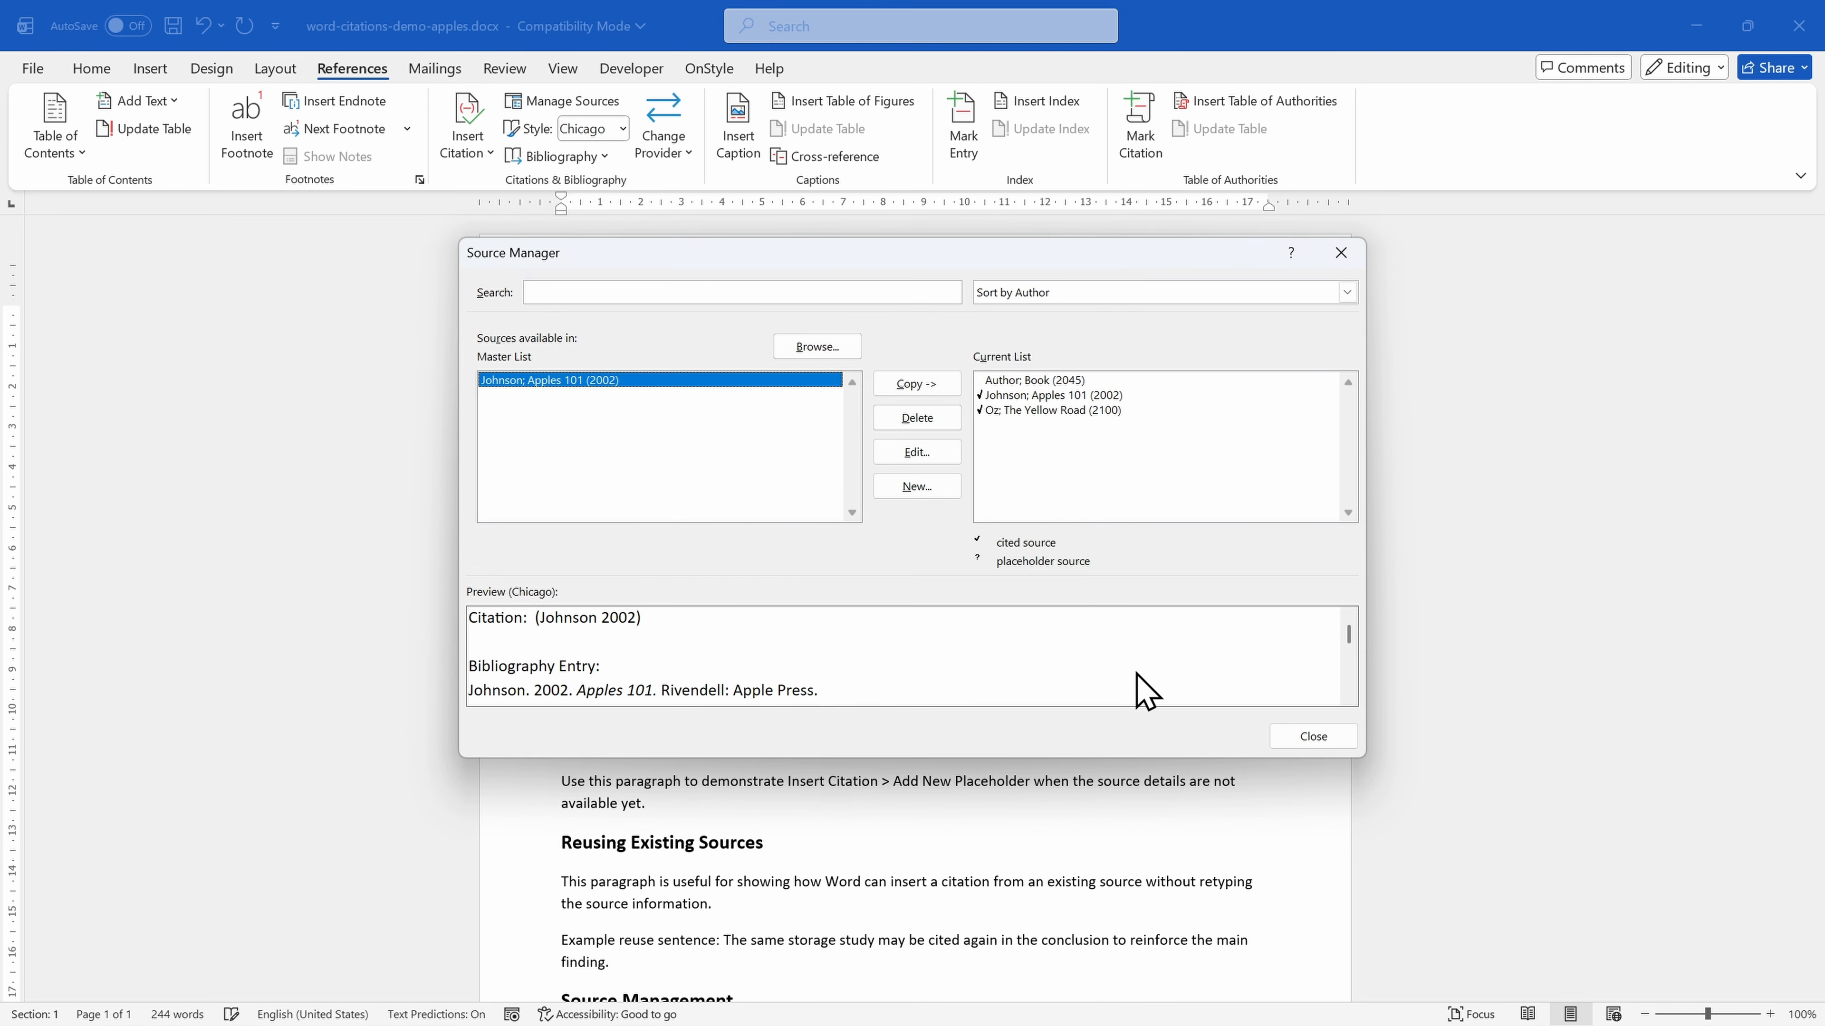
{"action": "left_click", "coordinate": [1329, 738]}
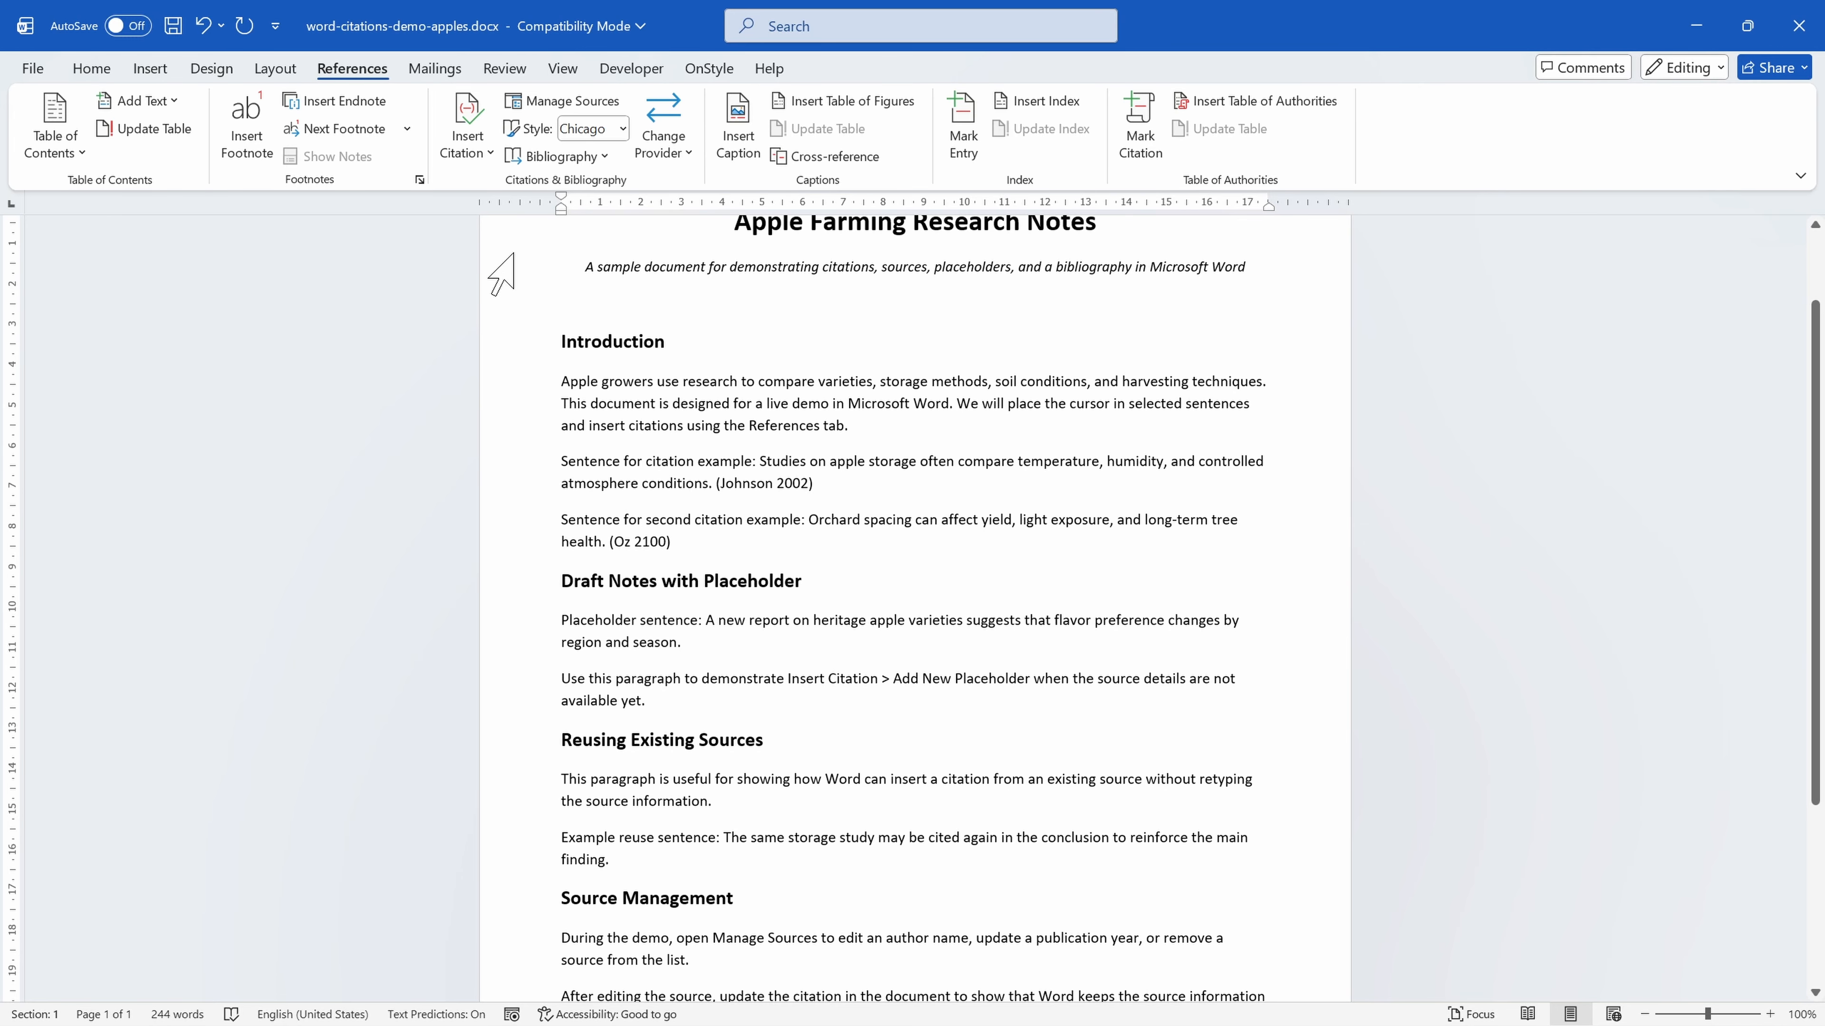
Insert a new citation placeholder named Placeholder1 at the end of the placeholder sentence about heritage apple varieties.
{"action": "left_click", "coordinate": [482, 150]}
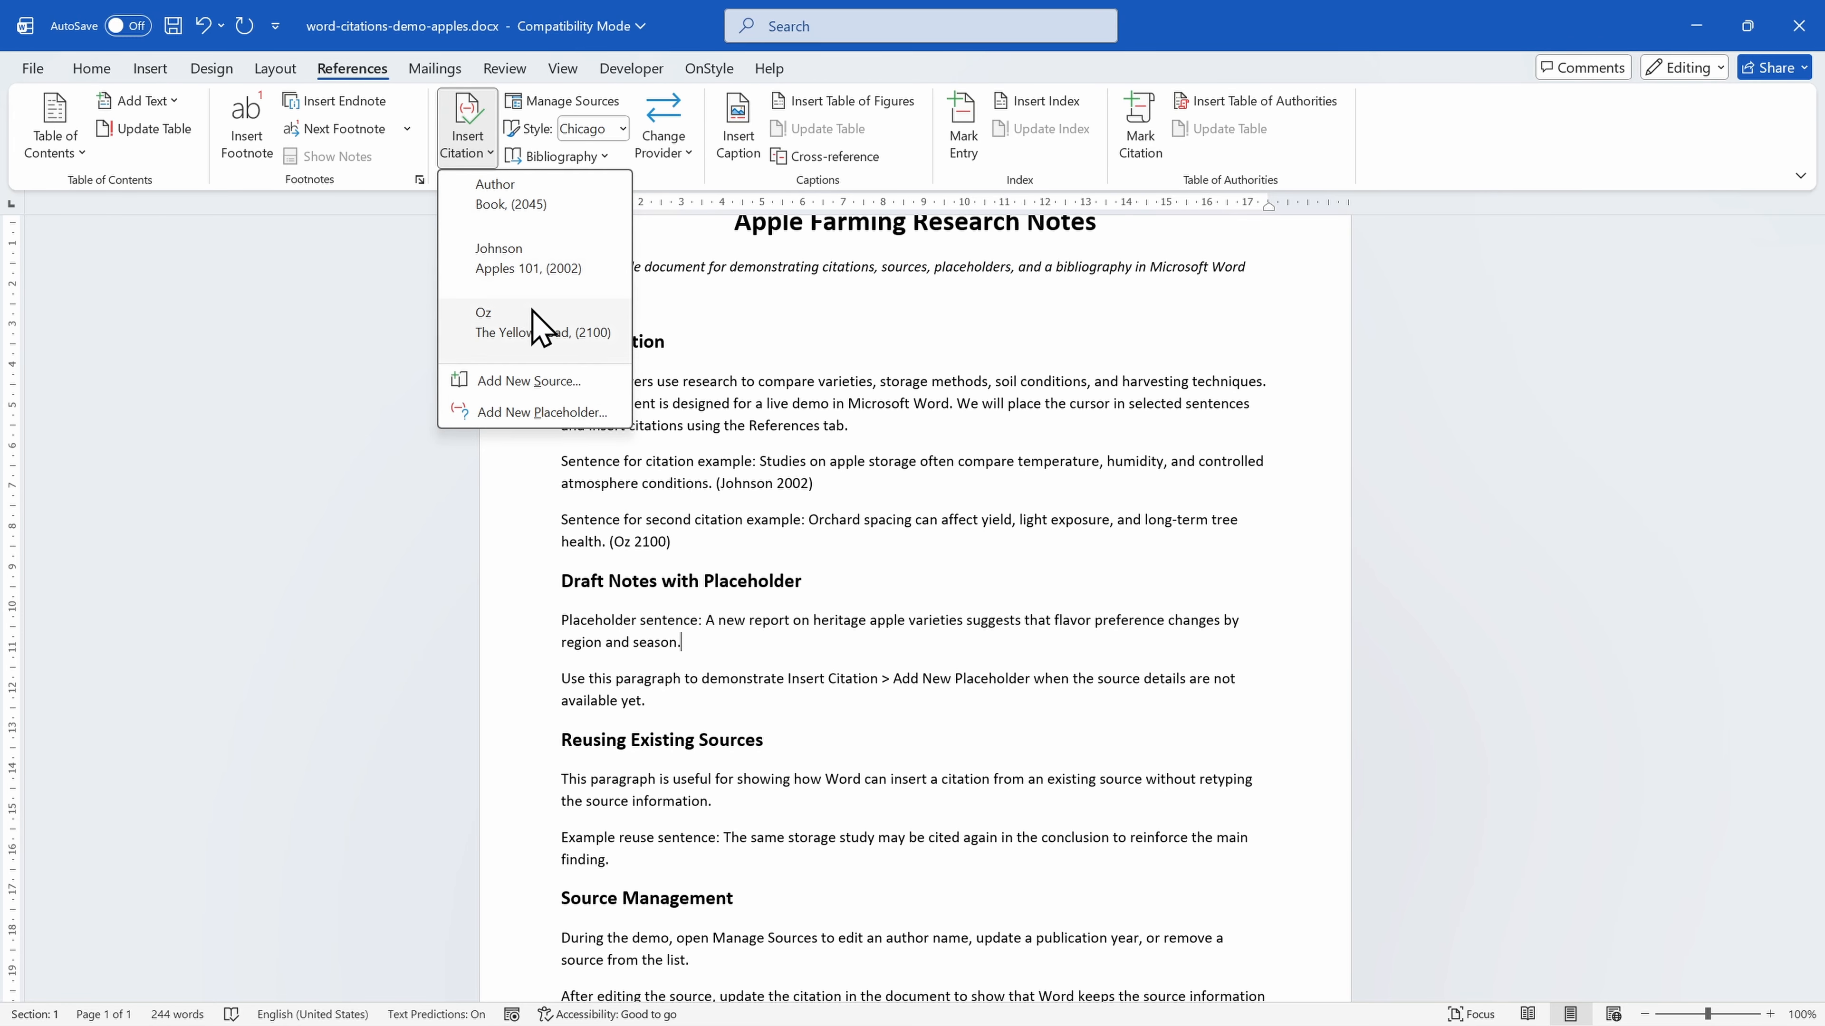
{"action": "left_click", "coordinate": [606, 414]}
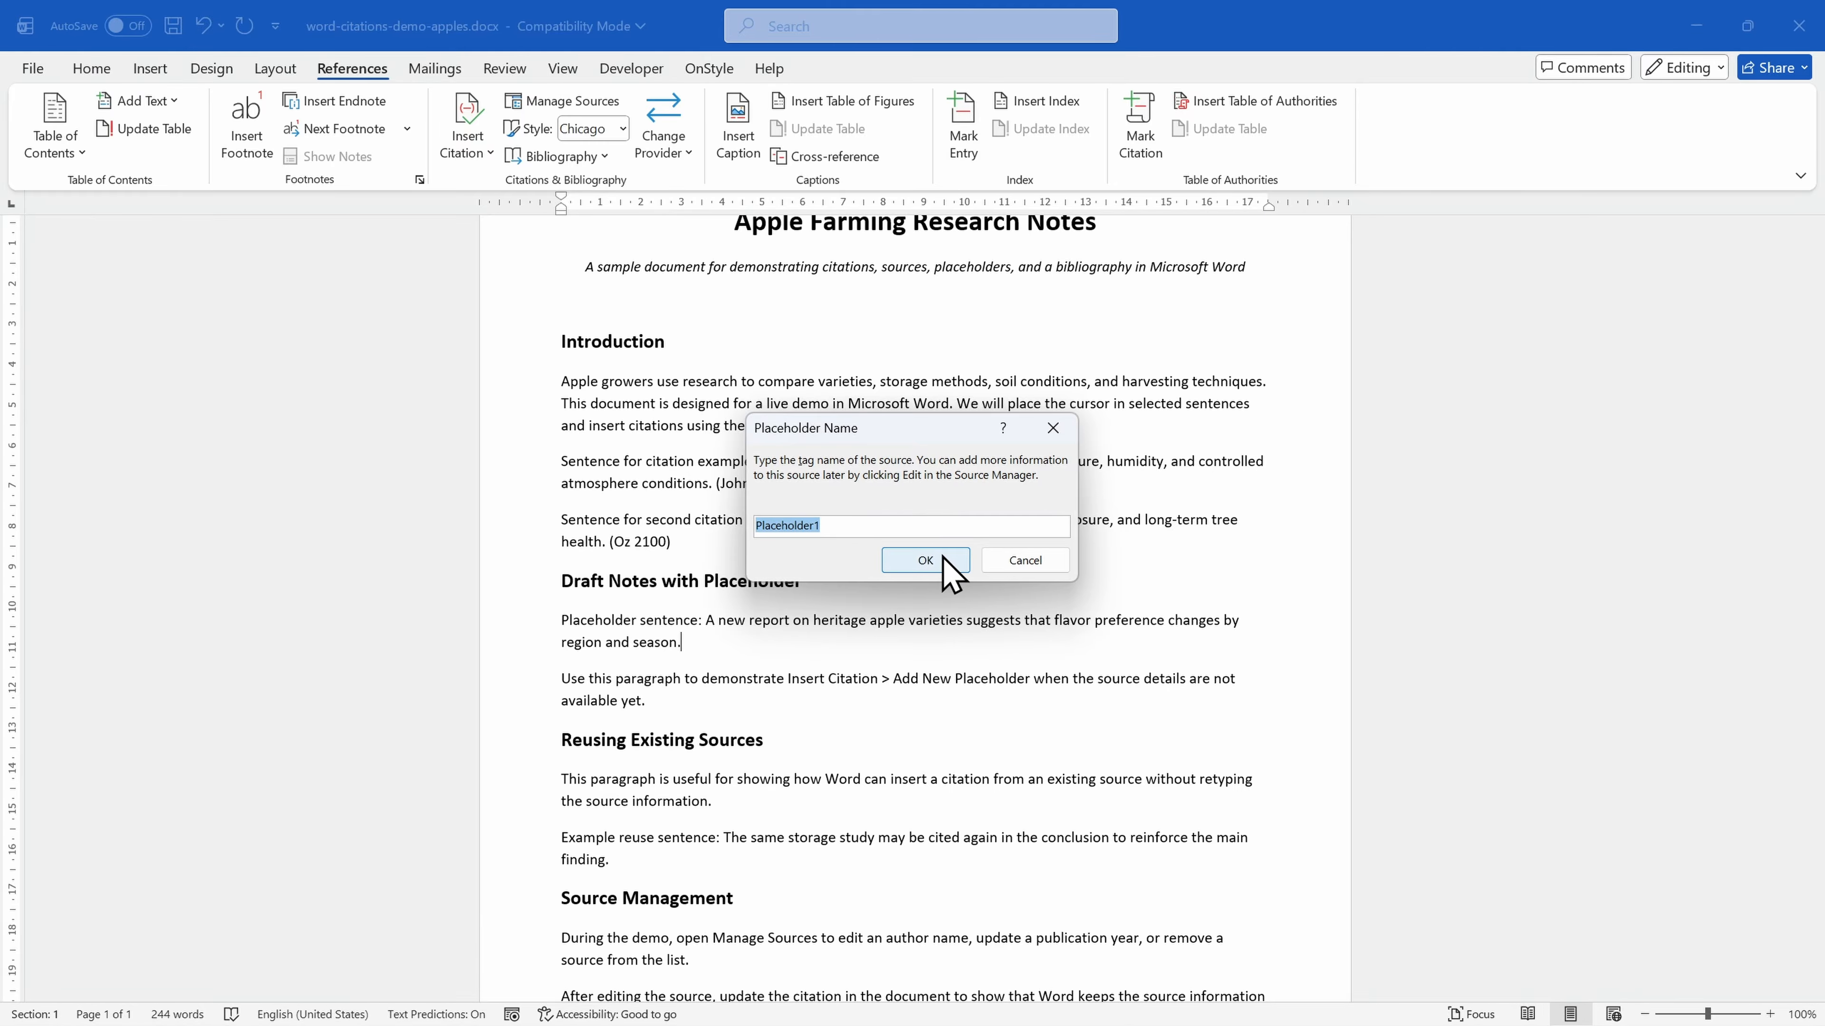
{"action": "left_click", "coordinate": [927, 561]}
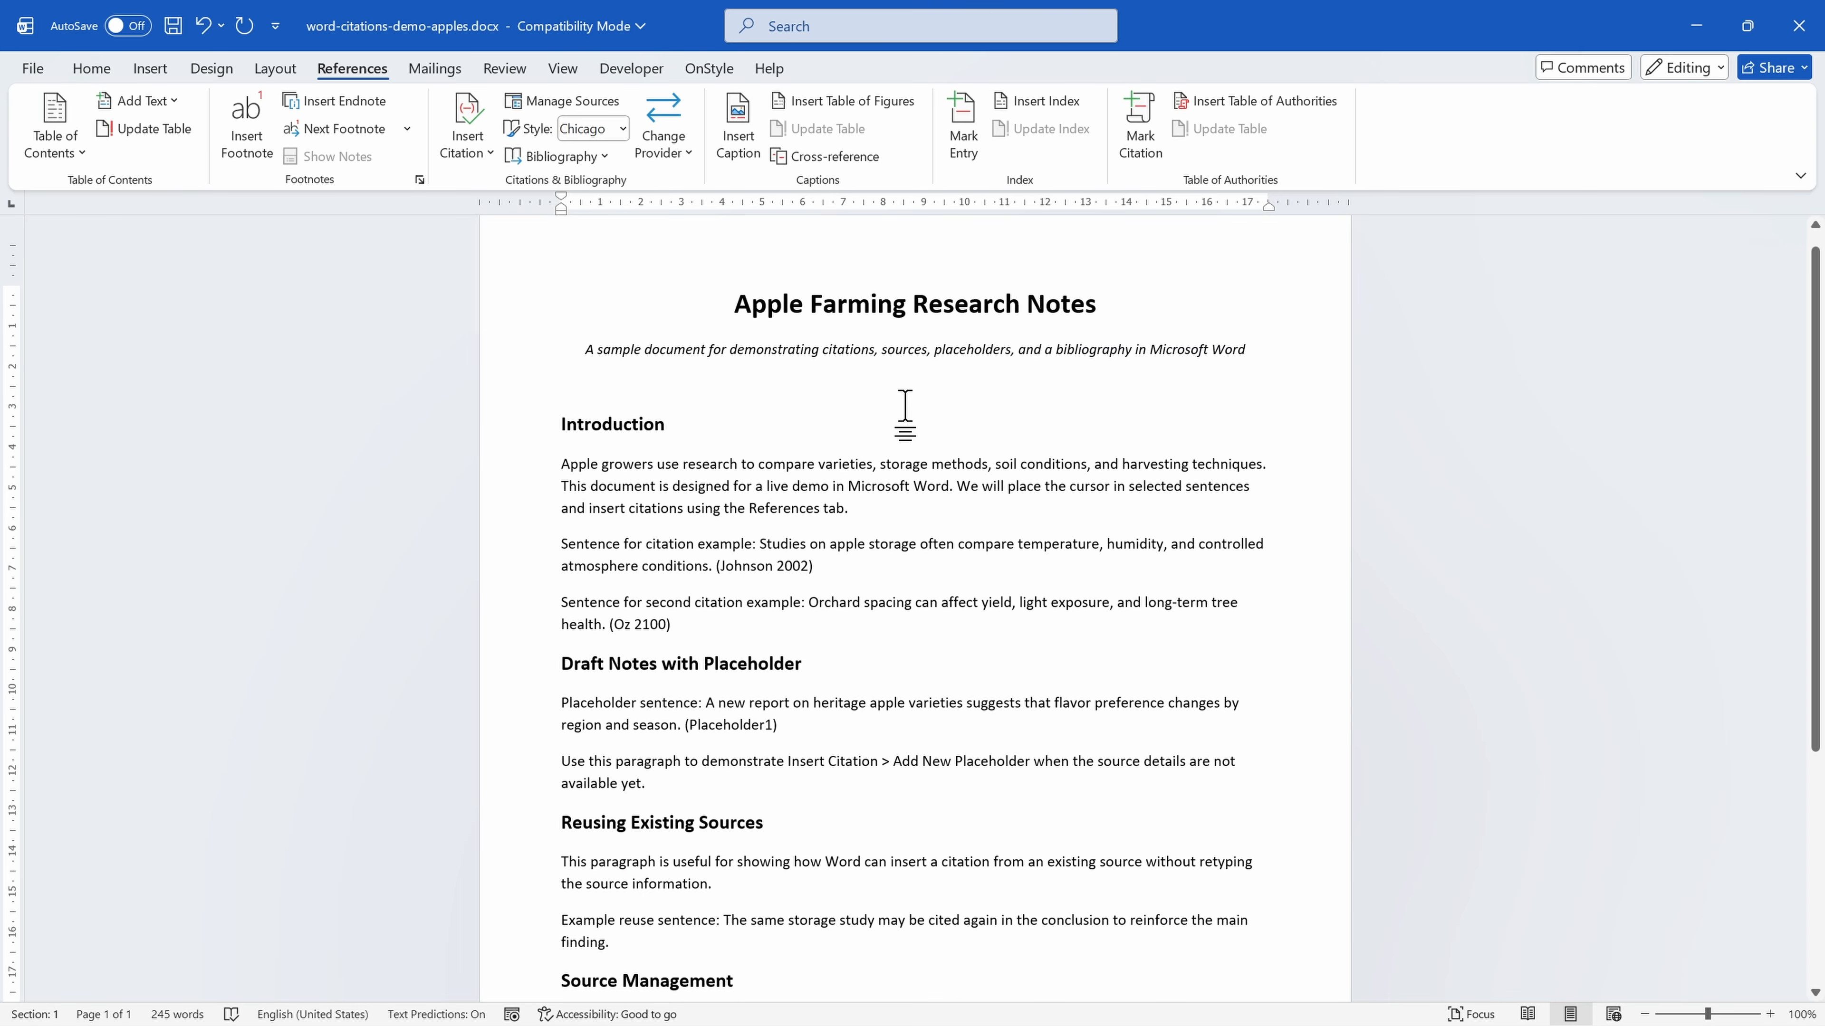
Insert the built-in Bibliography below the last paragraph of the document's Bibliography section.
{"action": "scroll", "coordinate": [904, 414], "scroll_direction": "down", "scroll_amount": 5}
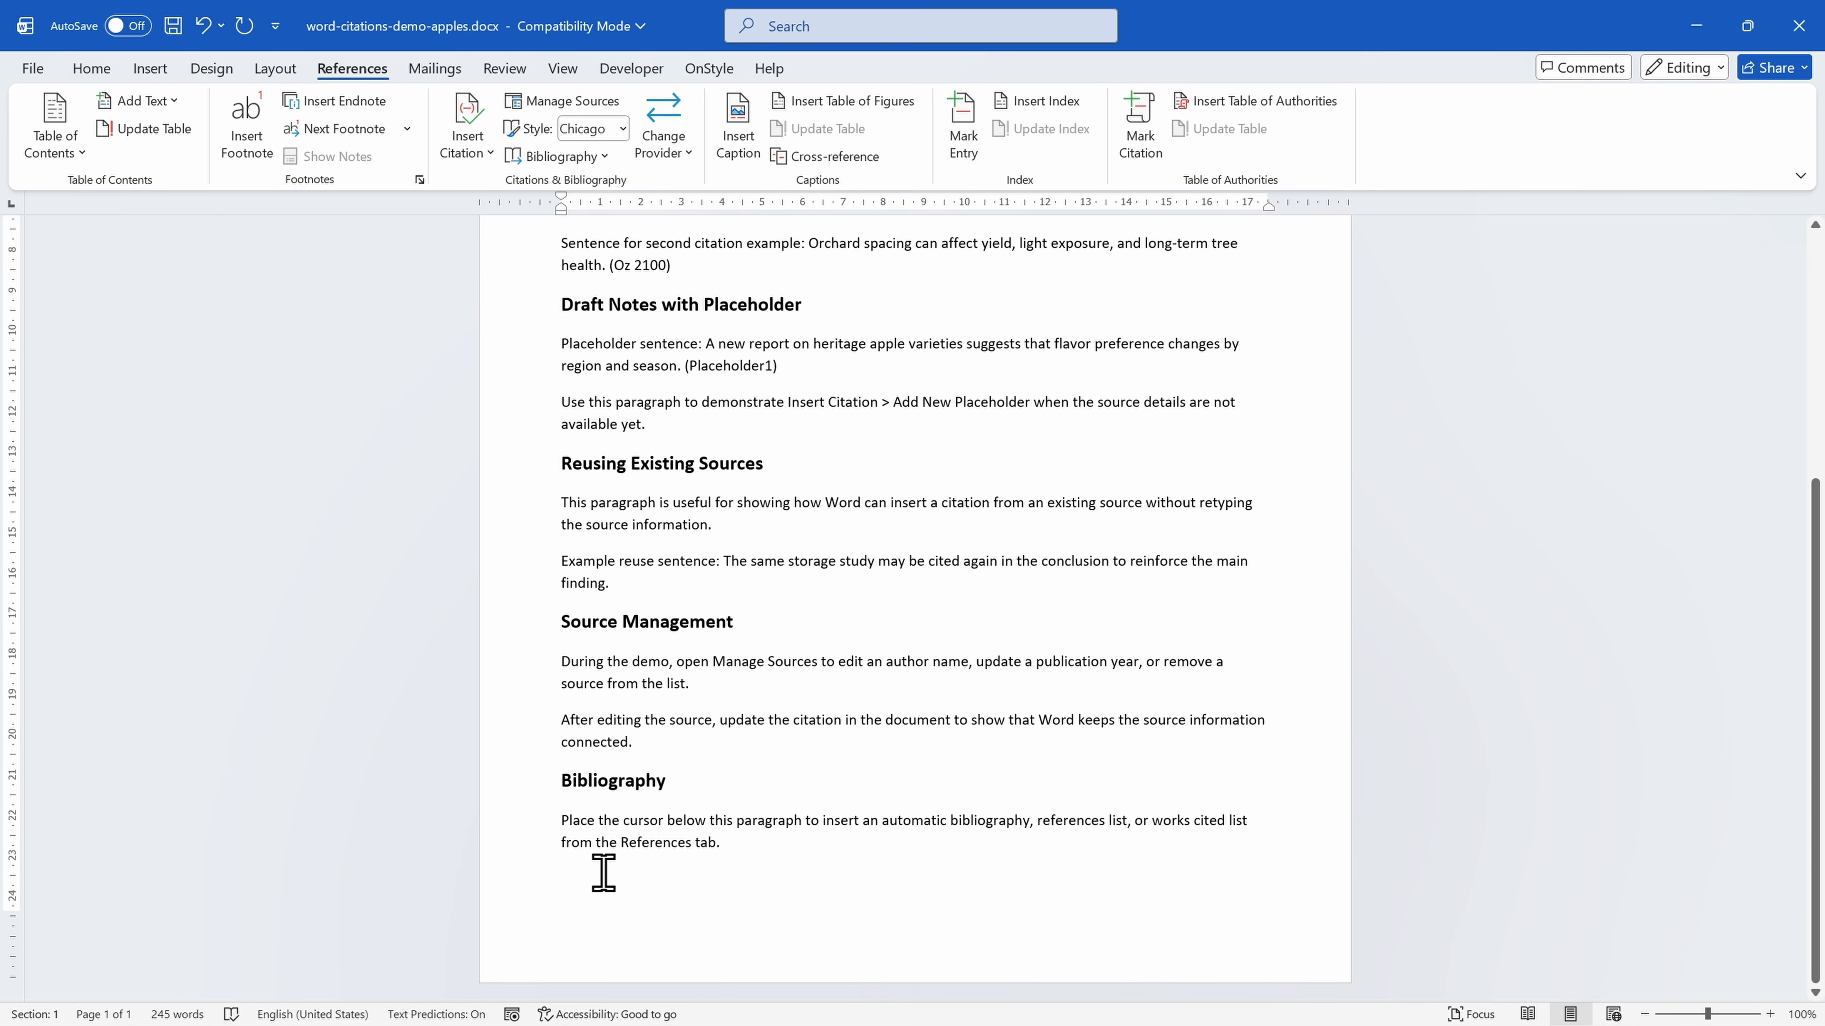
{"action": "left_click", "coordinate": [604, 868]}
{"action": "left_click", "coordinate": [579, 156]}
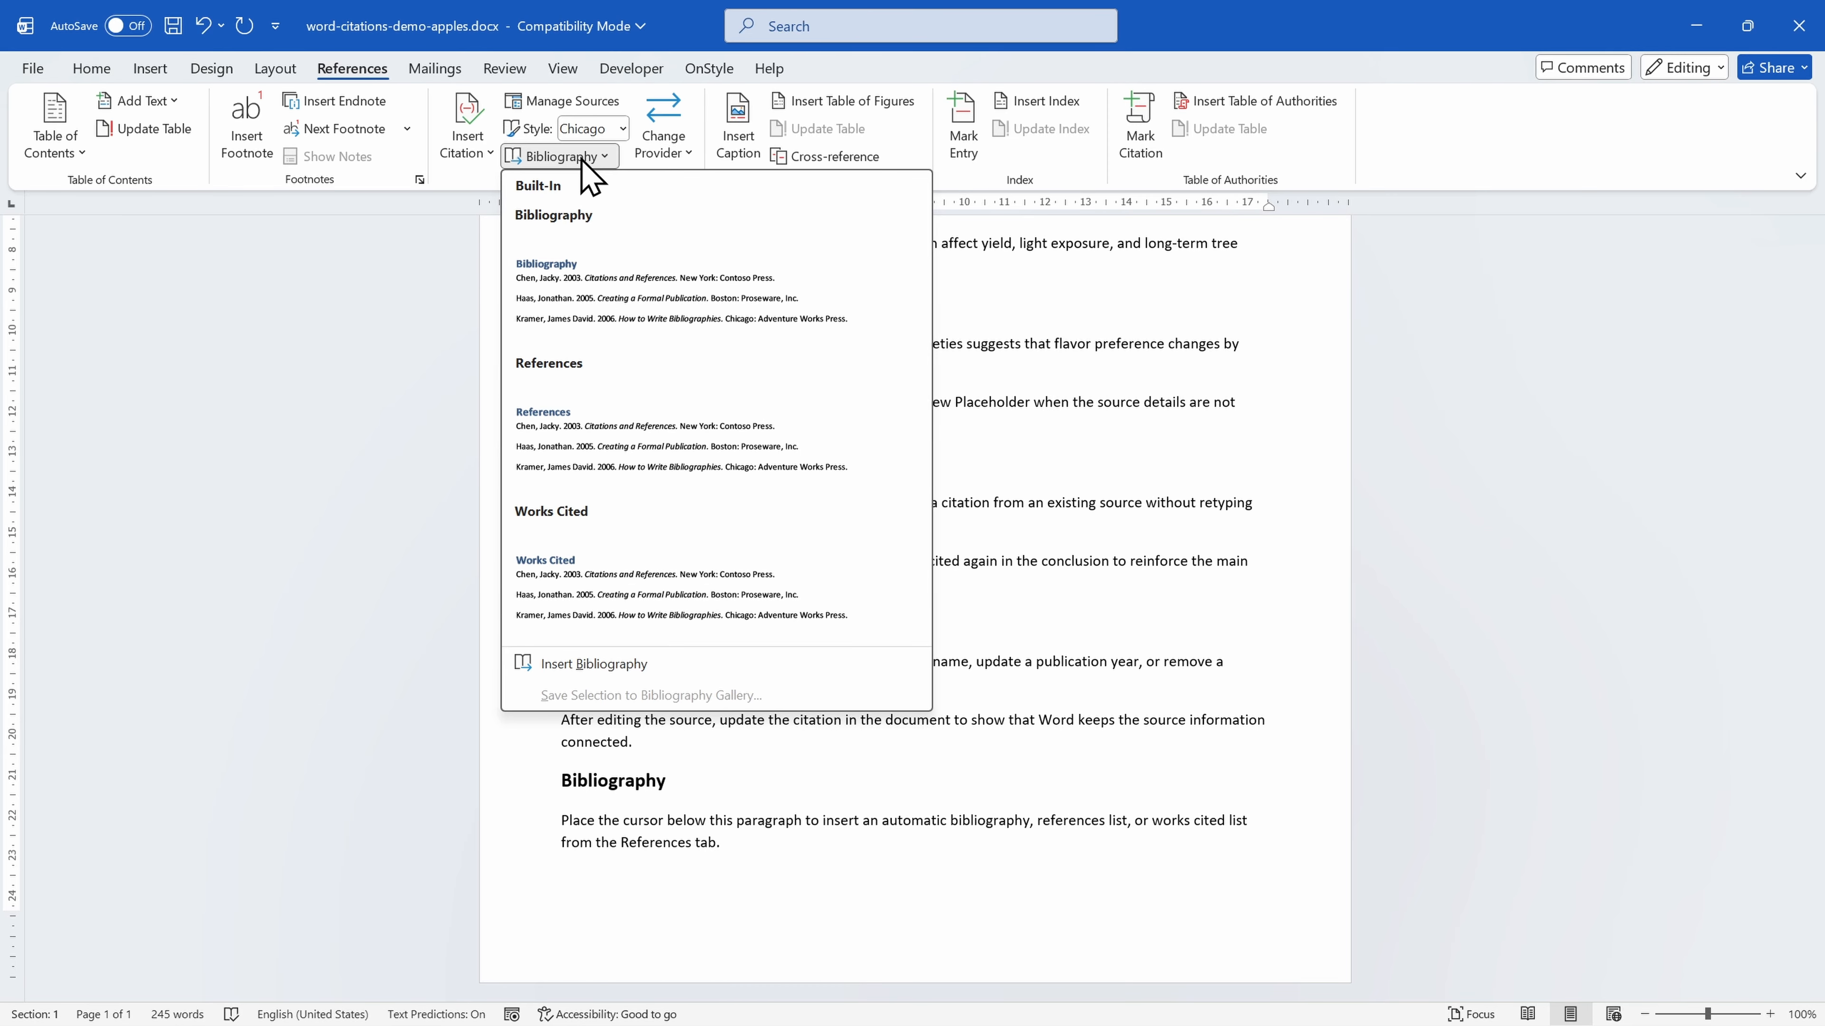
{"action": "left_click", "coordinate": [627, 283]}
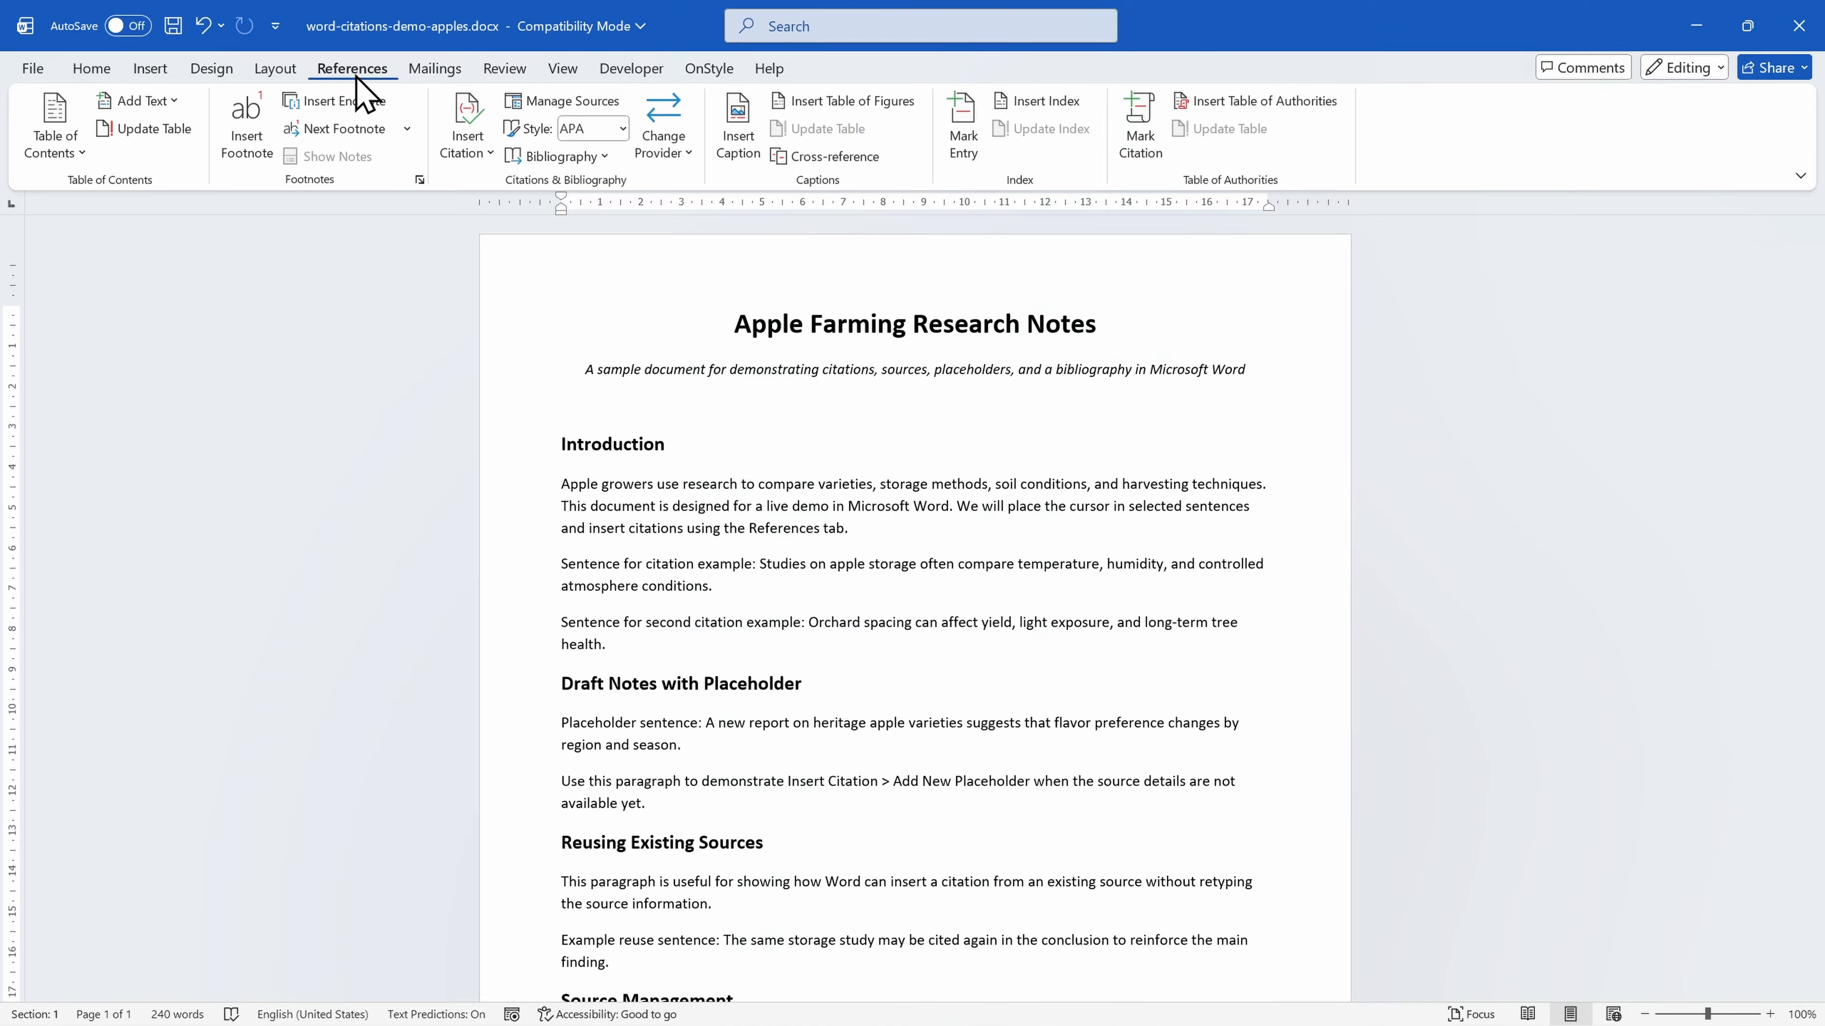
{"action": "left_click", "coordinate": [622, 129]}
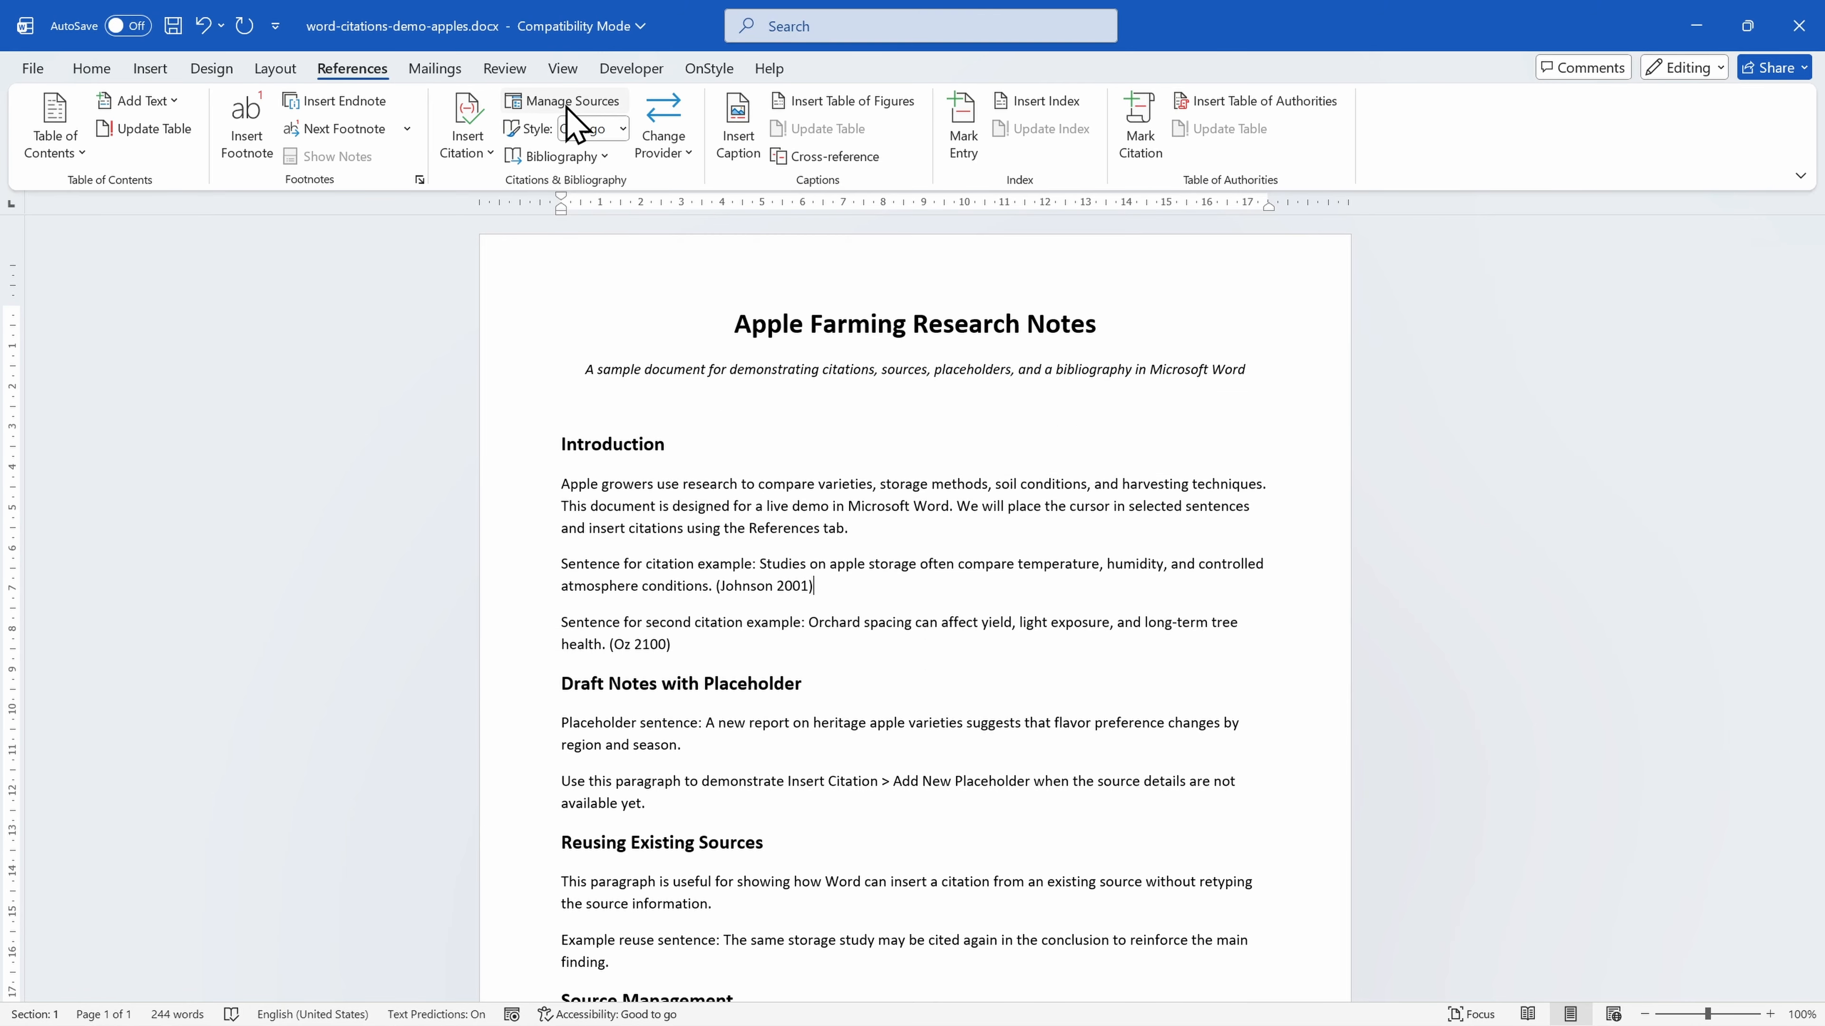
{"action": "left_click", "coordinate": [567, 106]}
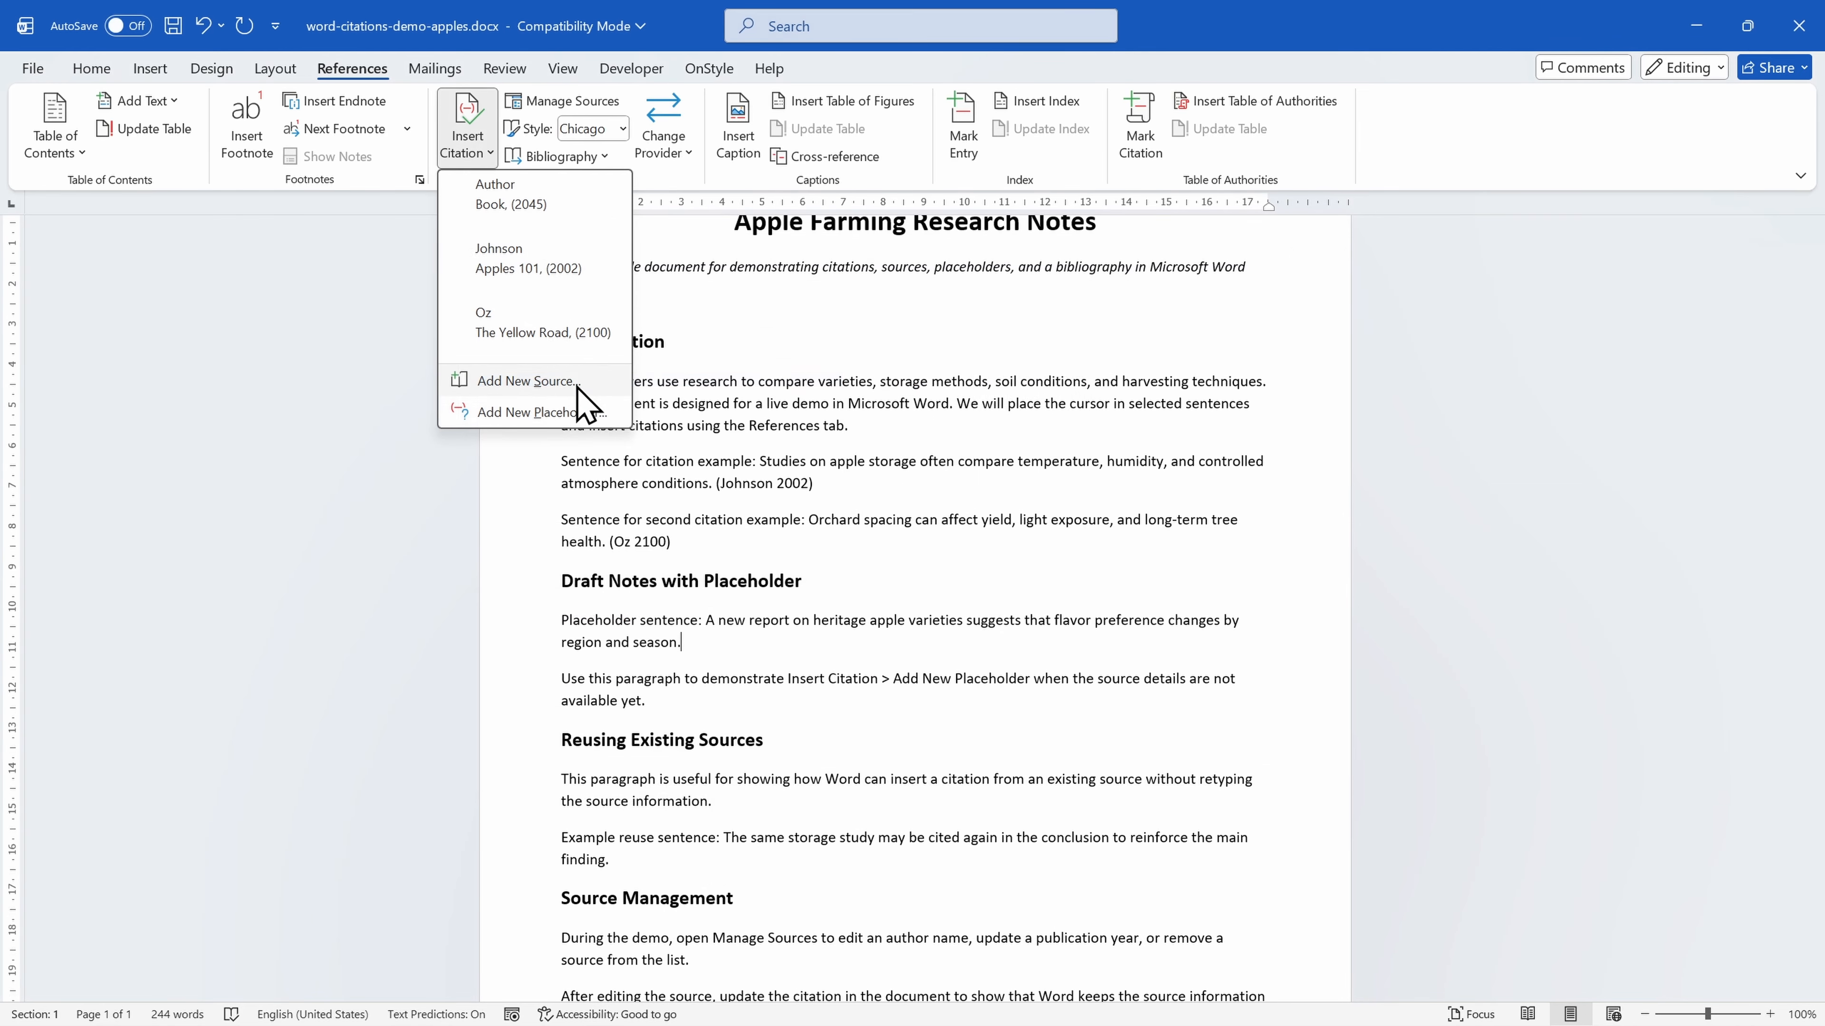
{"action": "left_click", "coordinate": [609, 422]}
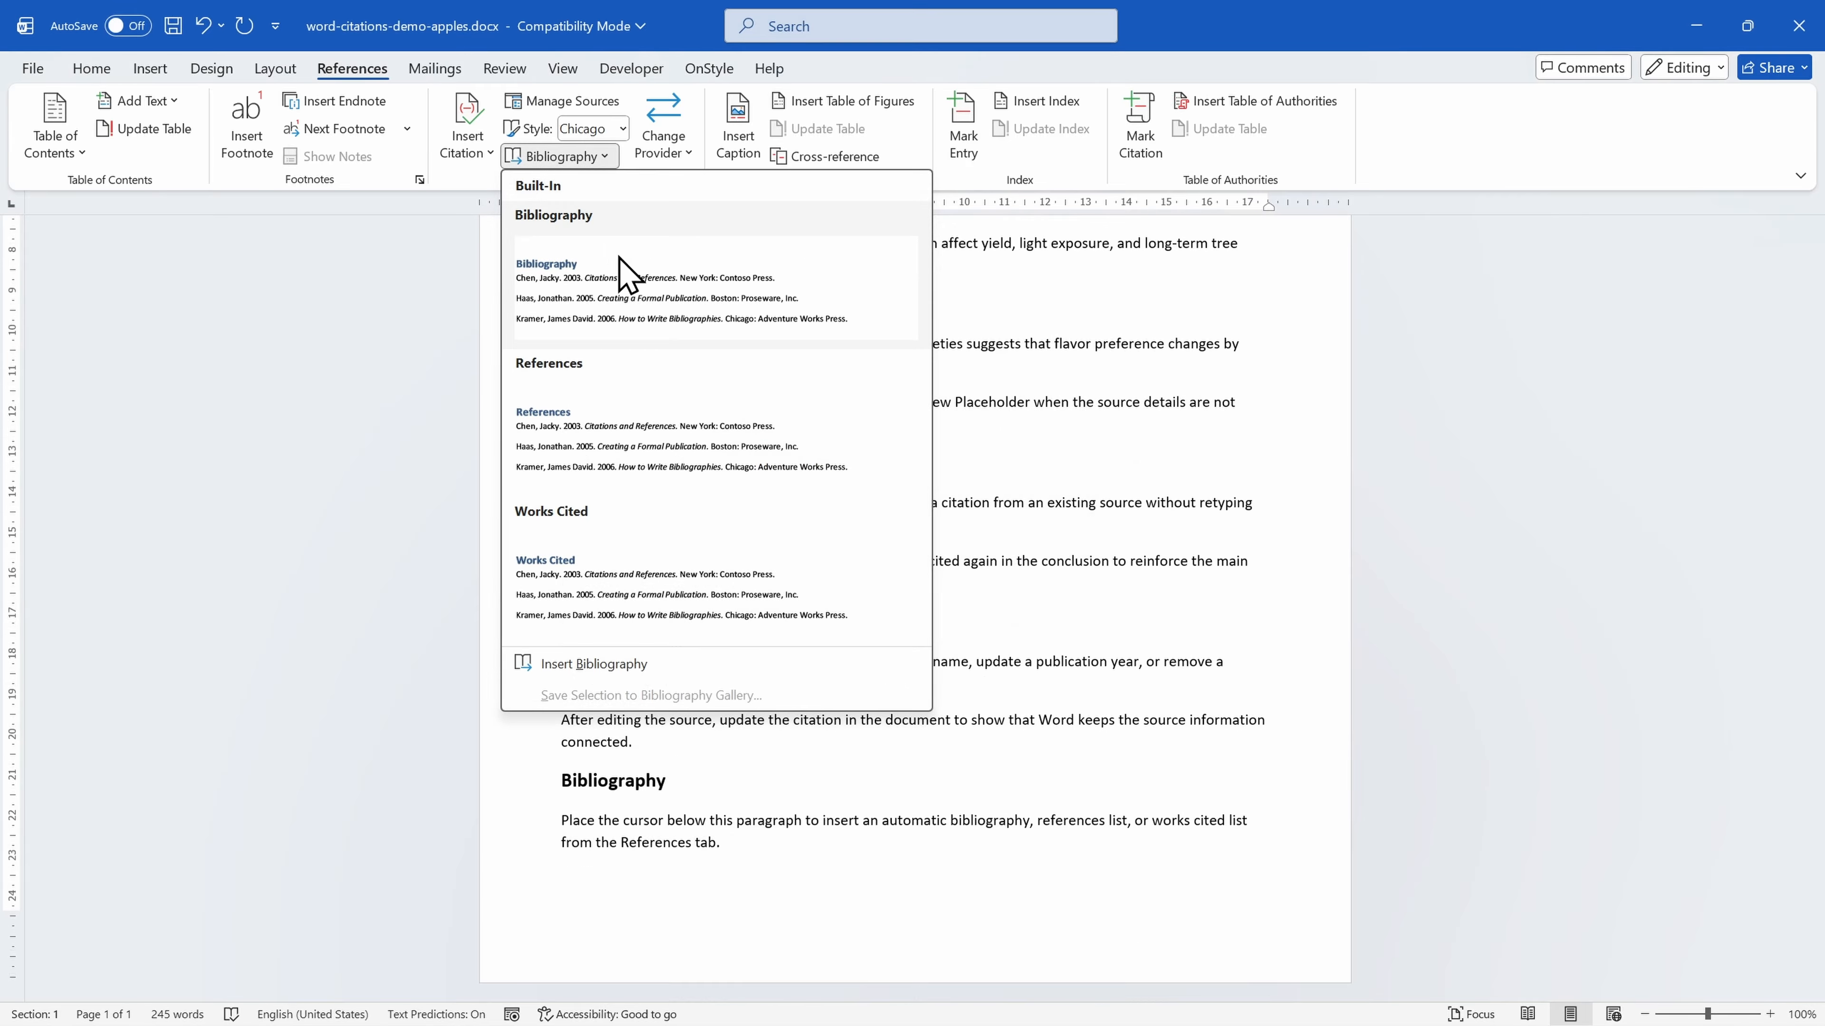
{"action": "left_click", "coordinate": [627, 280]}
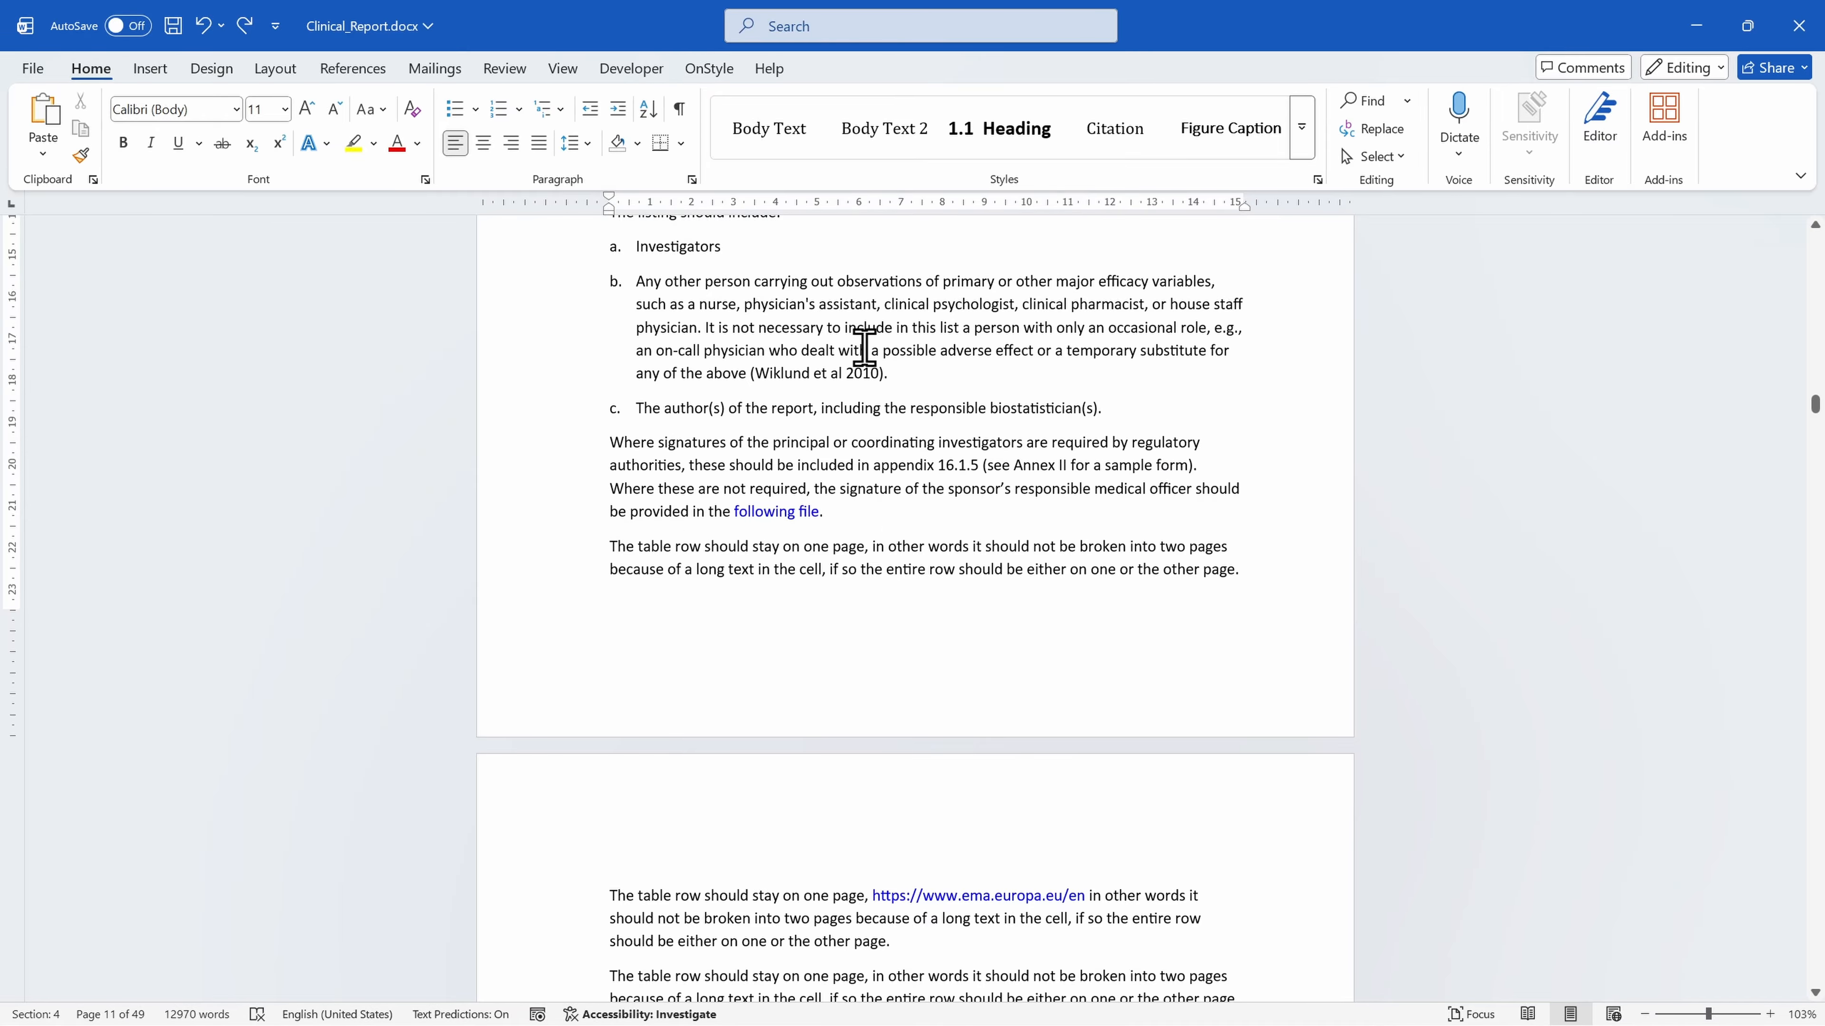
Run the OnStyle Citations validation on Clinical_Report.docx.
{"action": "left_click", "coordinate": [719, 72]}
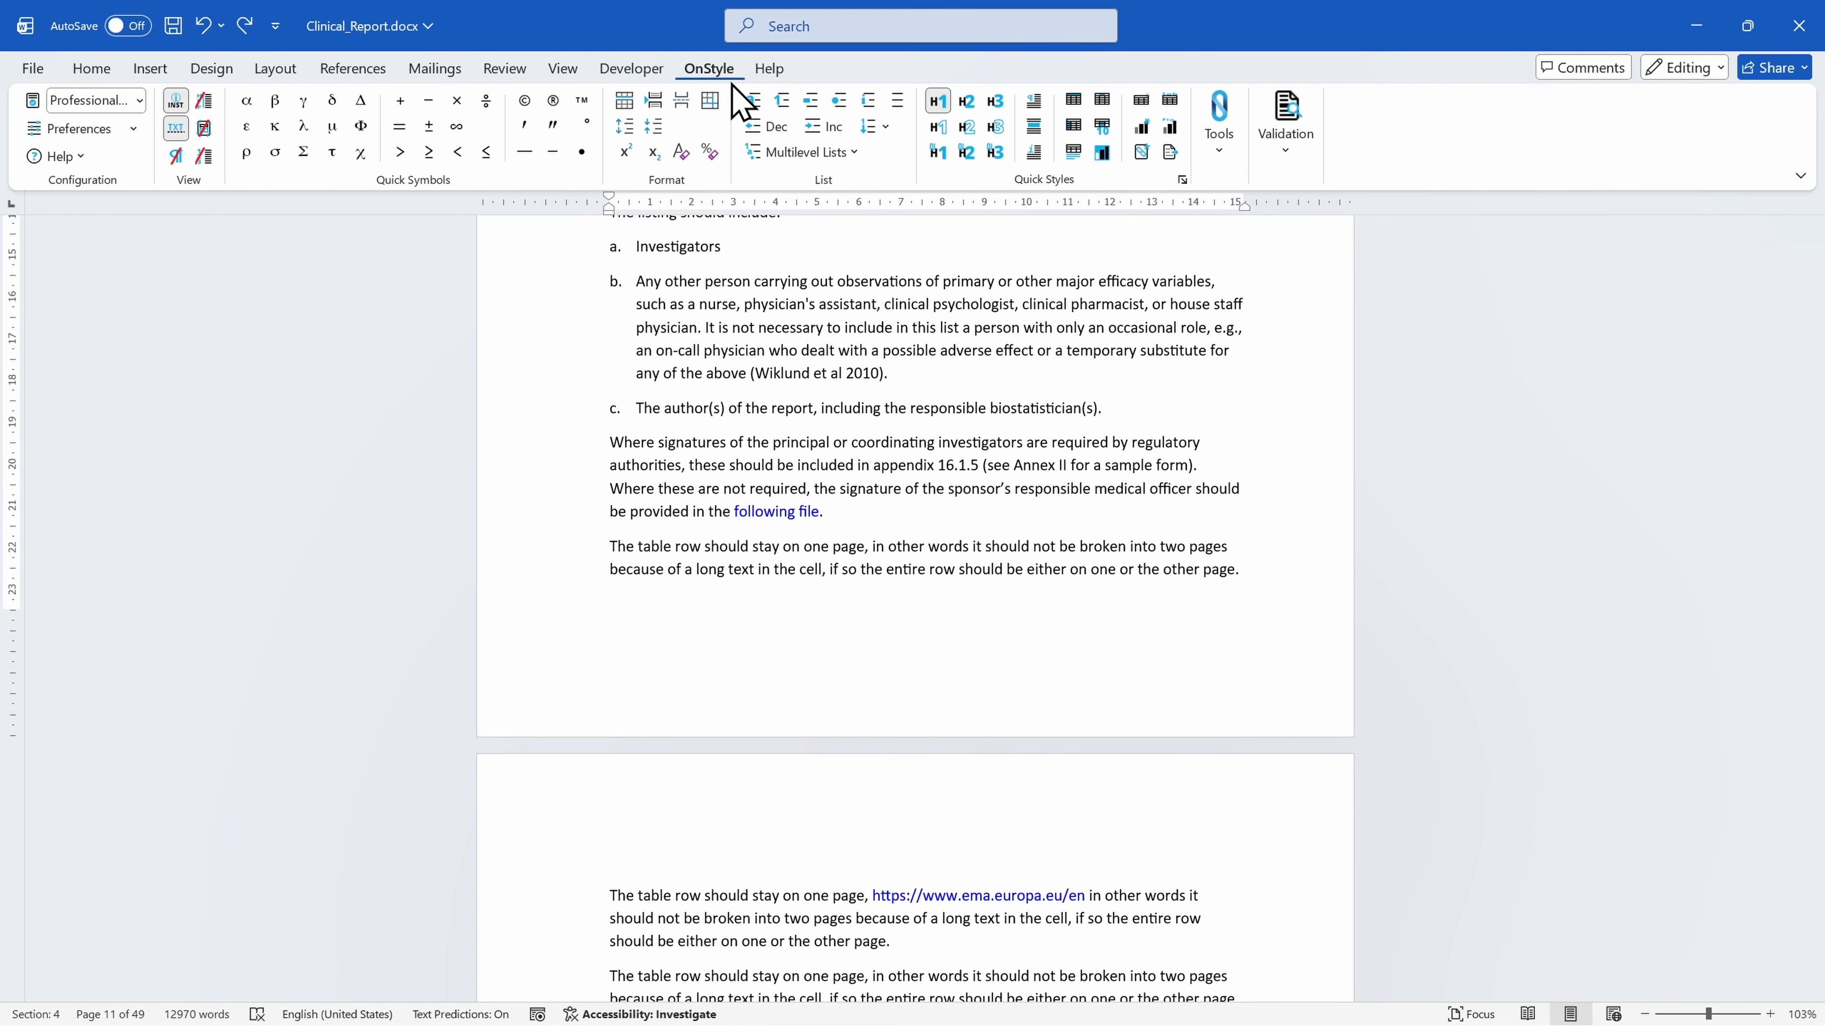
{"action": "left_click", "coordinate": [1285, 137]}
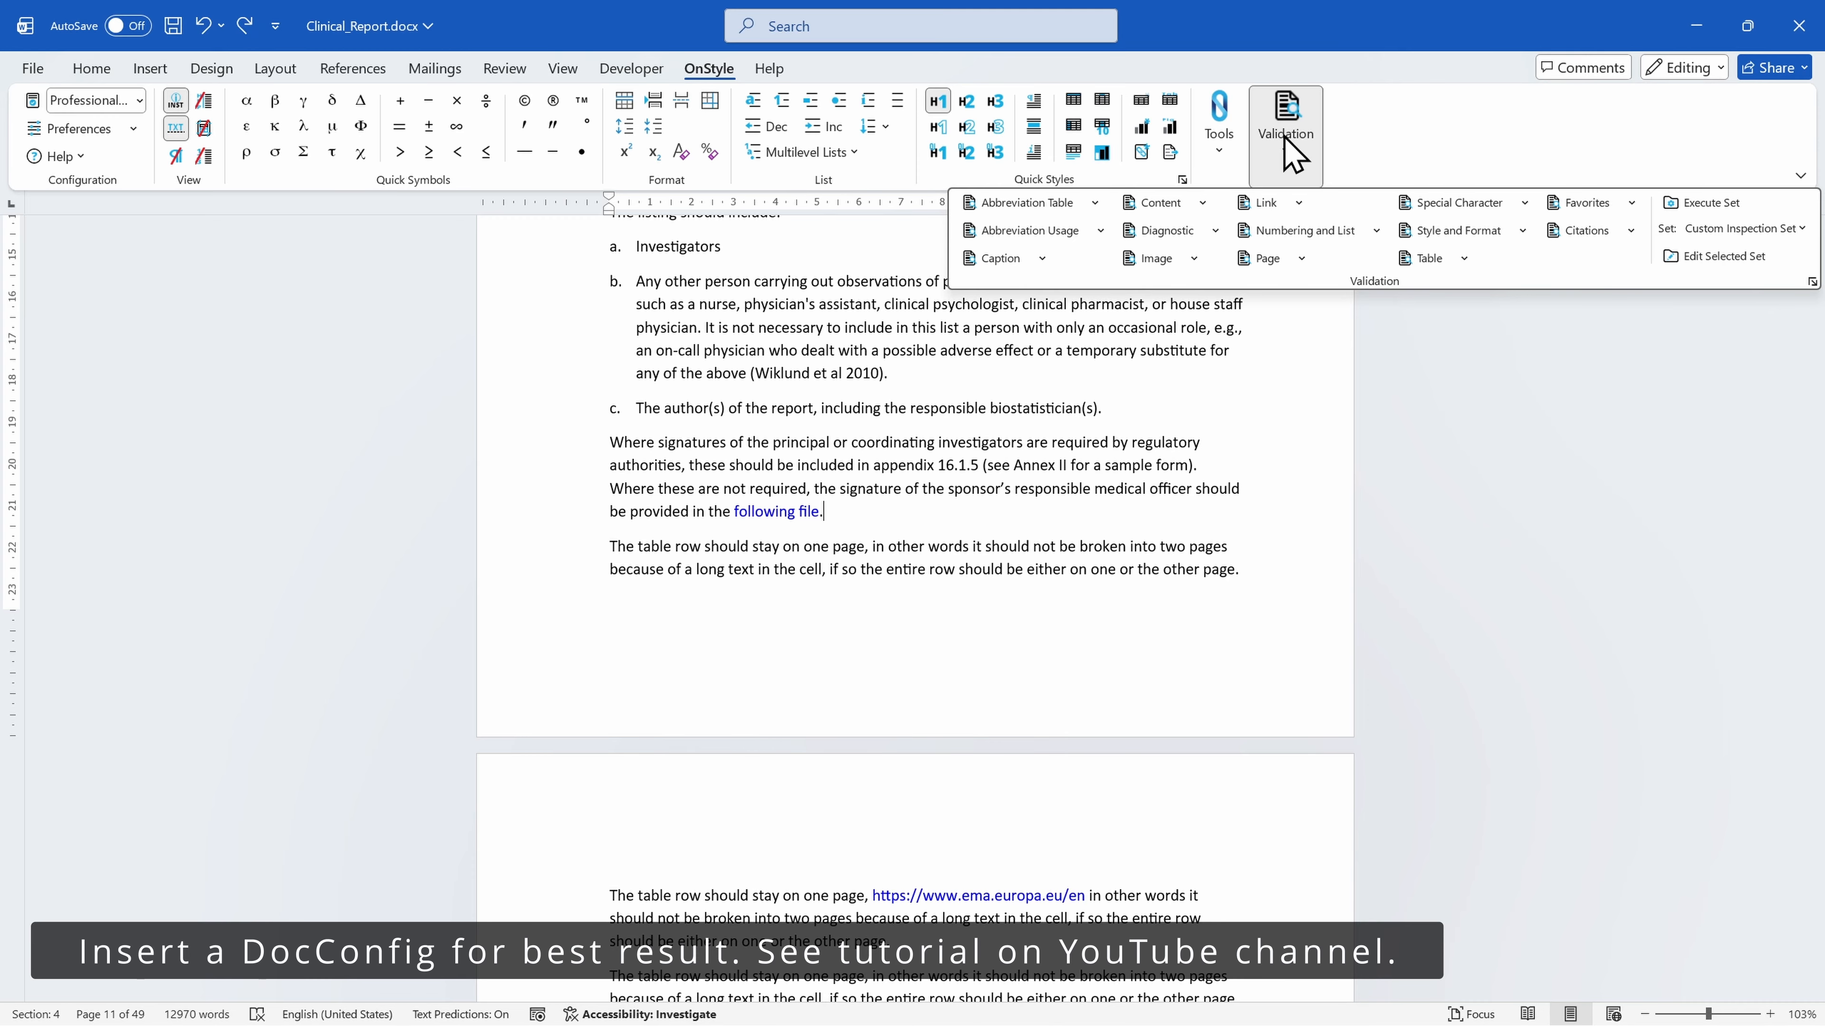
{"action": "left_click", "coordinate": [1580, 230]}
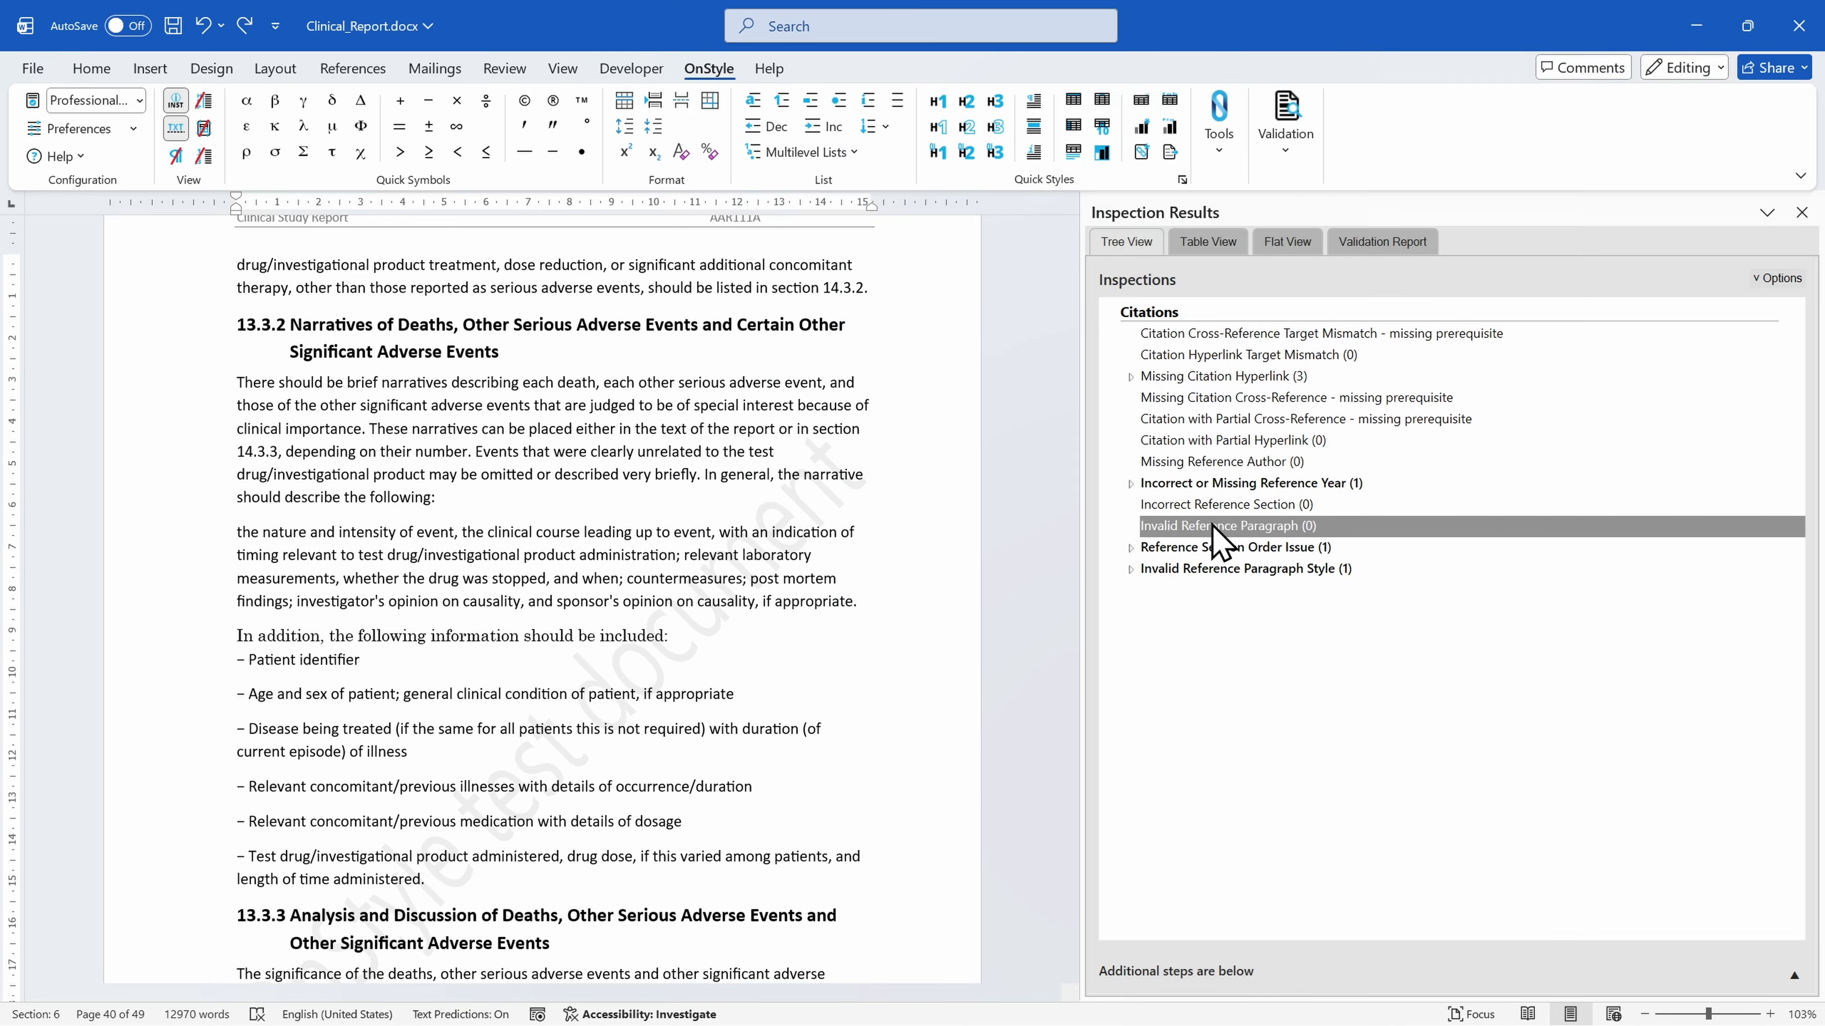
Fix the Invalid Reference Paragraph Style finding on the first entry of the References section.
{"action": "left_click", "coordinate": [1131, 569]}
{"action": "left_click", "coordinate": [1177, 587]}
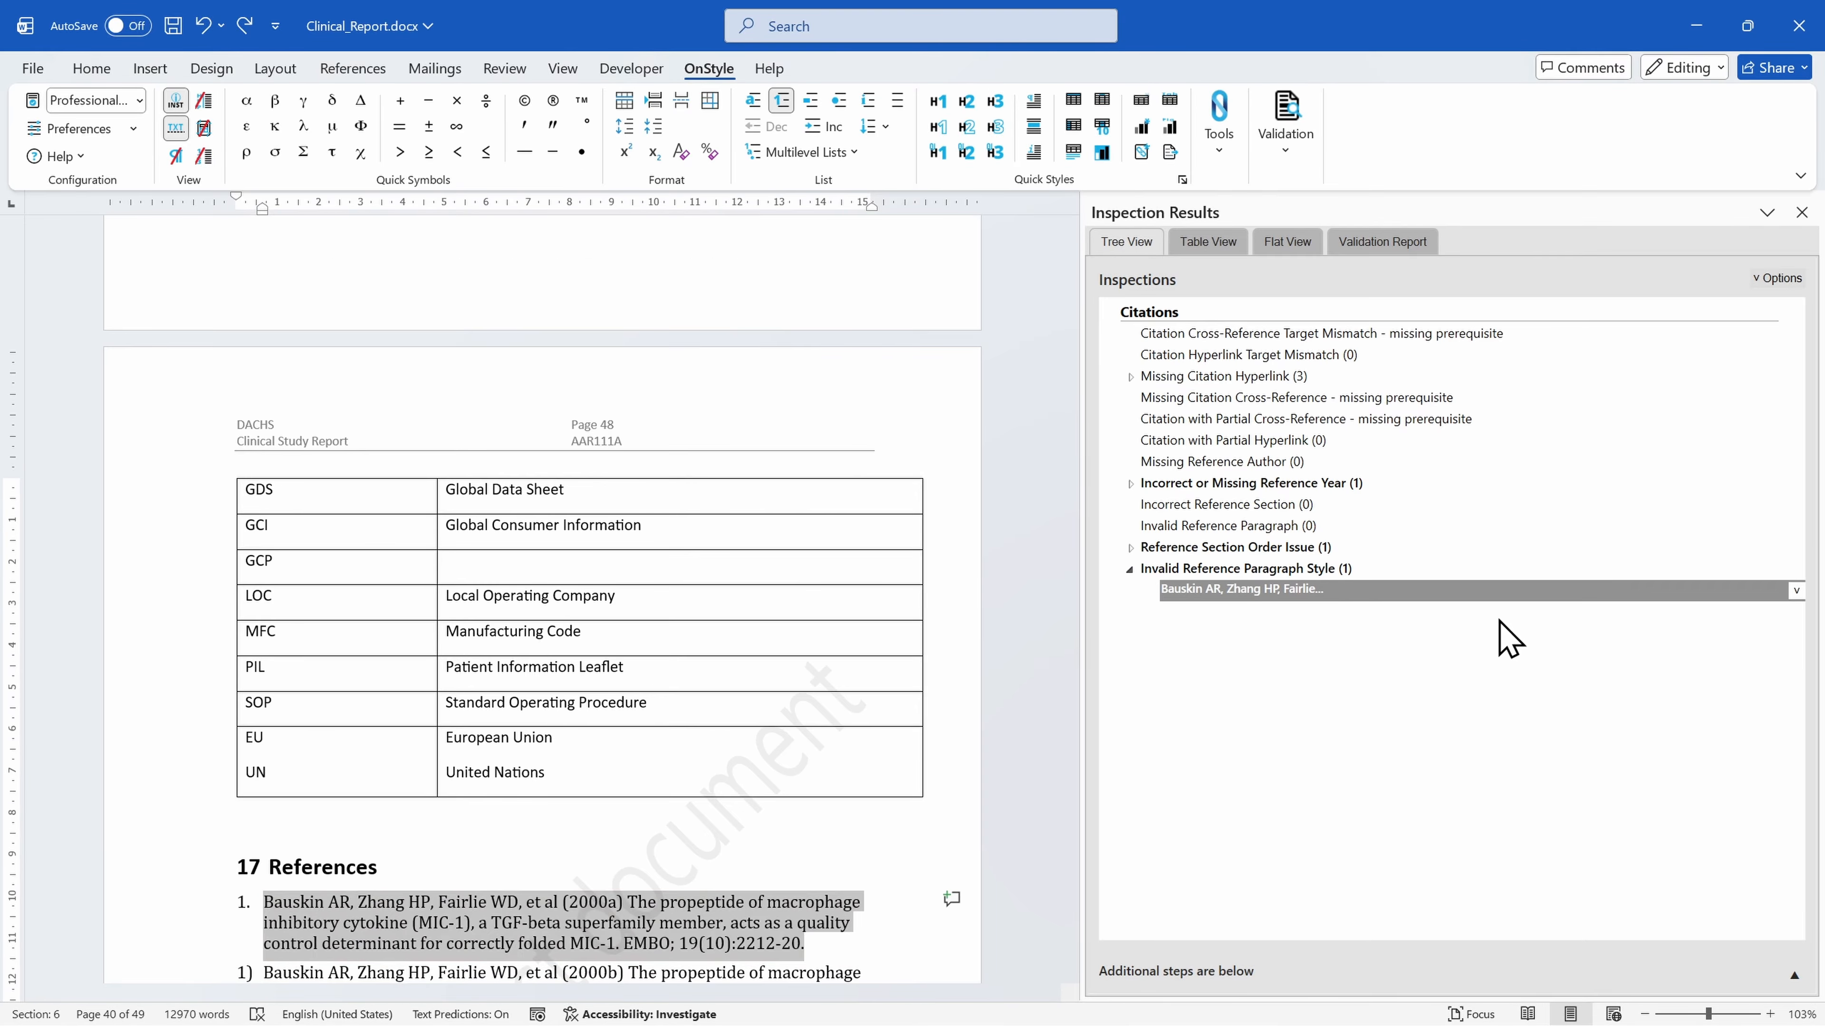
{"action": "left_click", "coordinate": [1795, 592]}
{"action": "left_click", "coordinate": [1728, 643]}
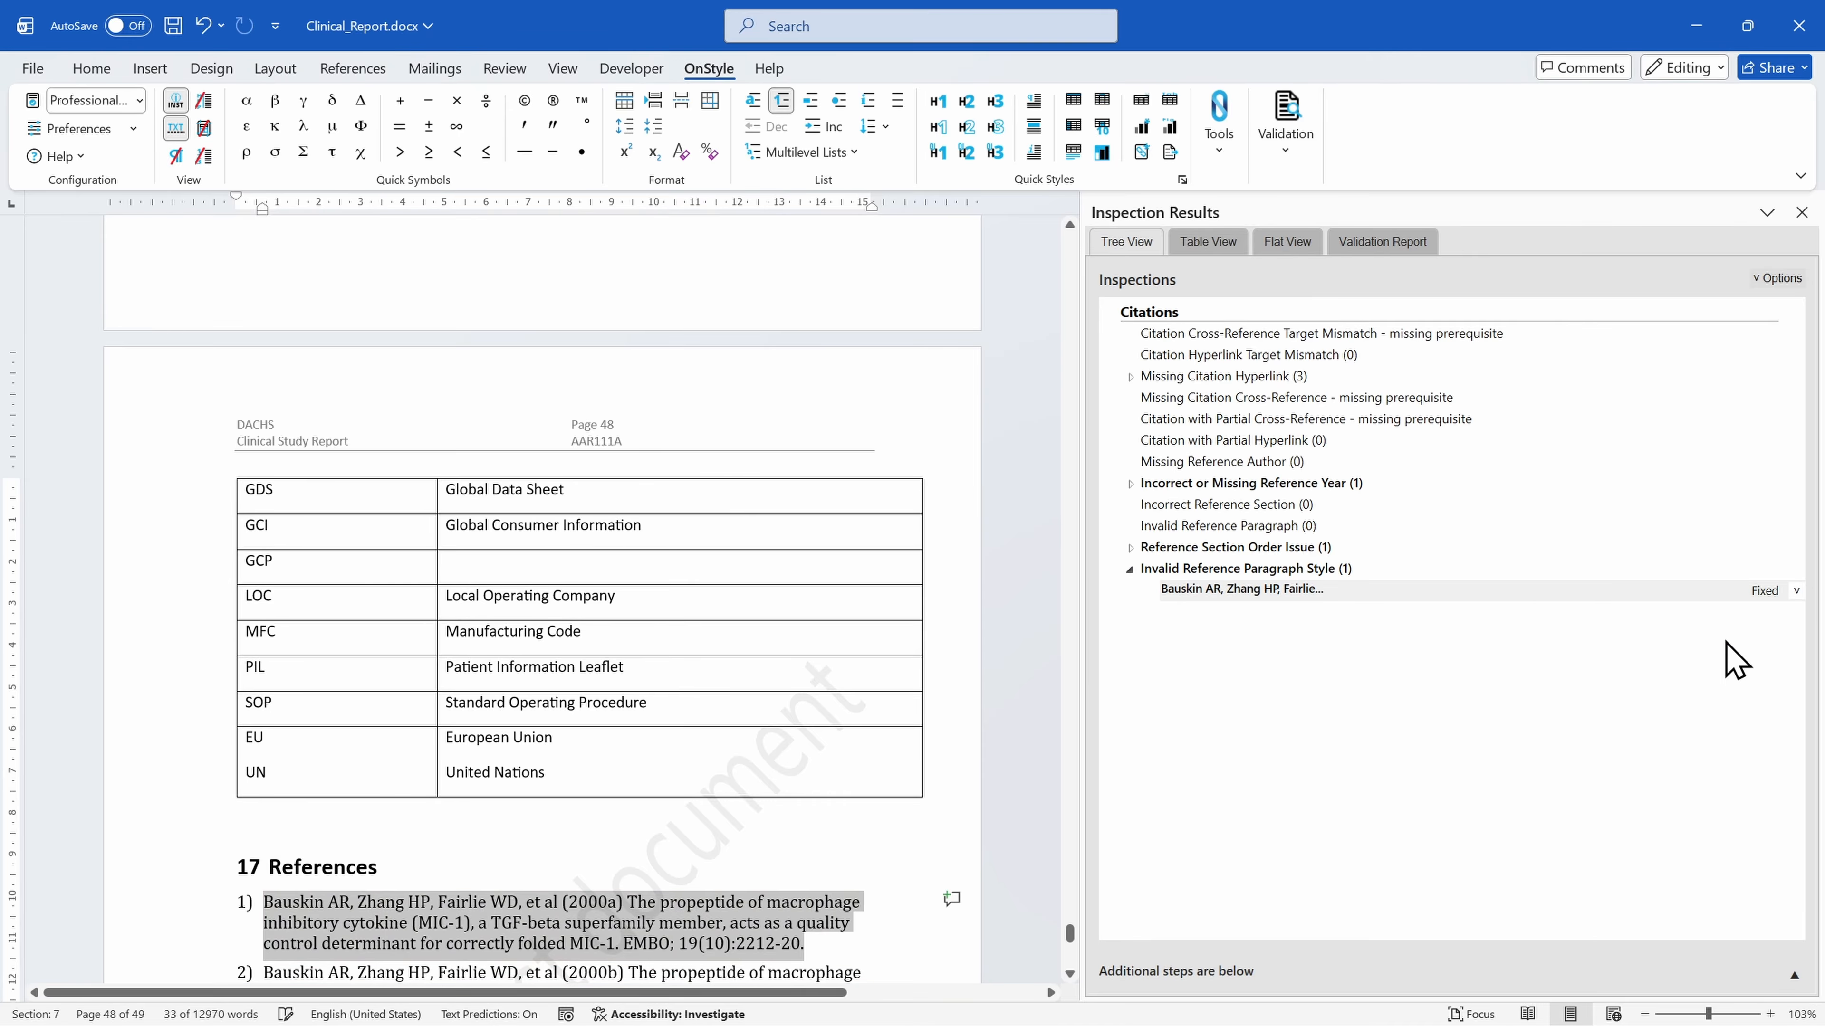
Fix the Incorrect or Missing Reference Year finding on the unfinished sixth reference with Remove Text.
{"action": "scroll", "coordinate": [846, 719], "scroll_direction": "down", "scroll_amount": 3}
{"action": "left_click", "coordinate": [1143, 483]}
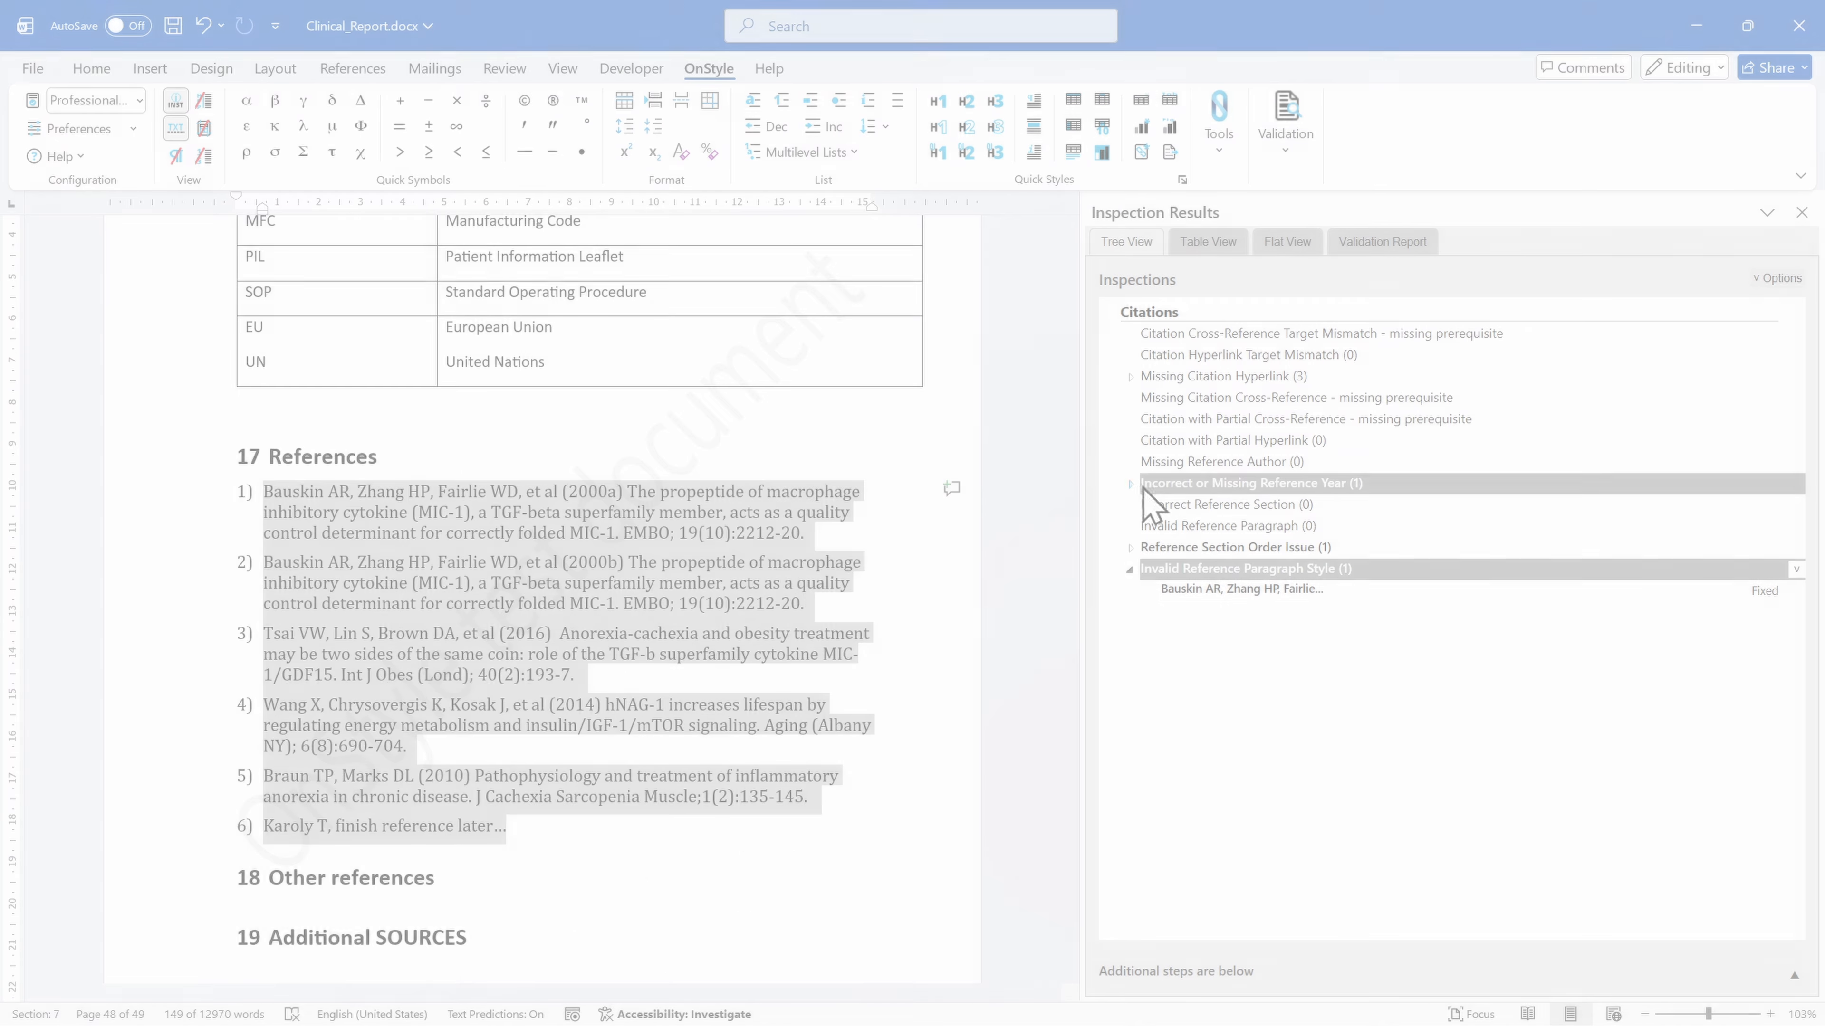
{"action": "left_click", "coordinate": [1132, 483]}
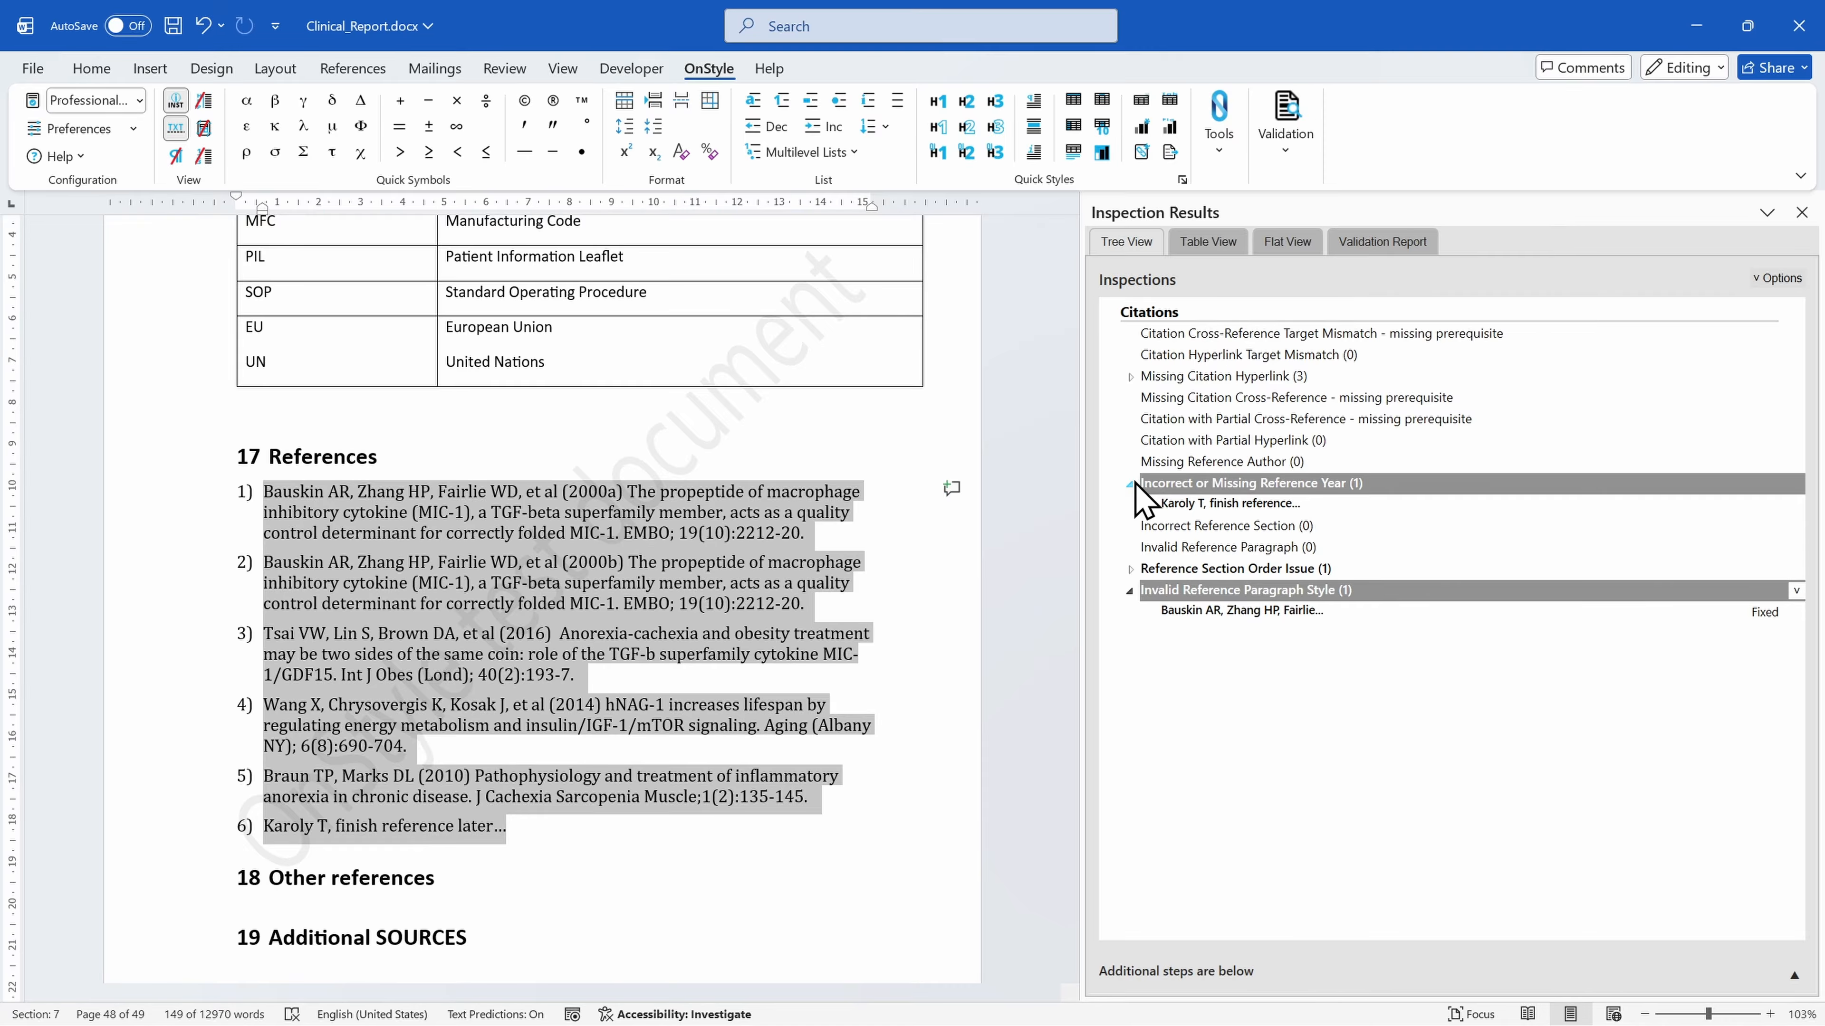
{"action": "left_click", "coordinate": [1331, 506]}
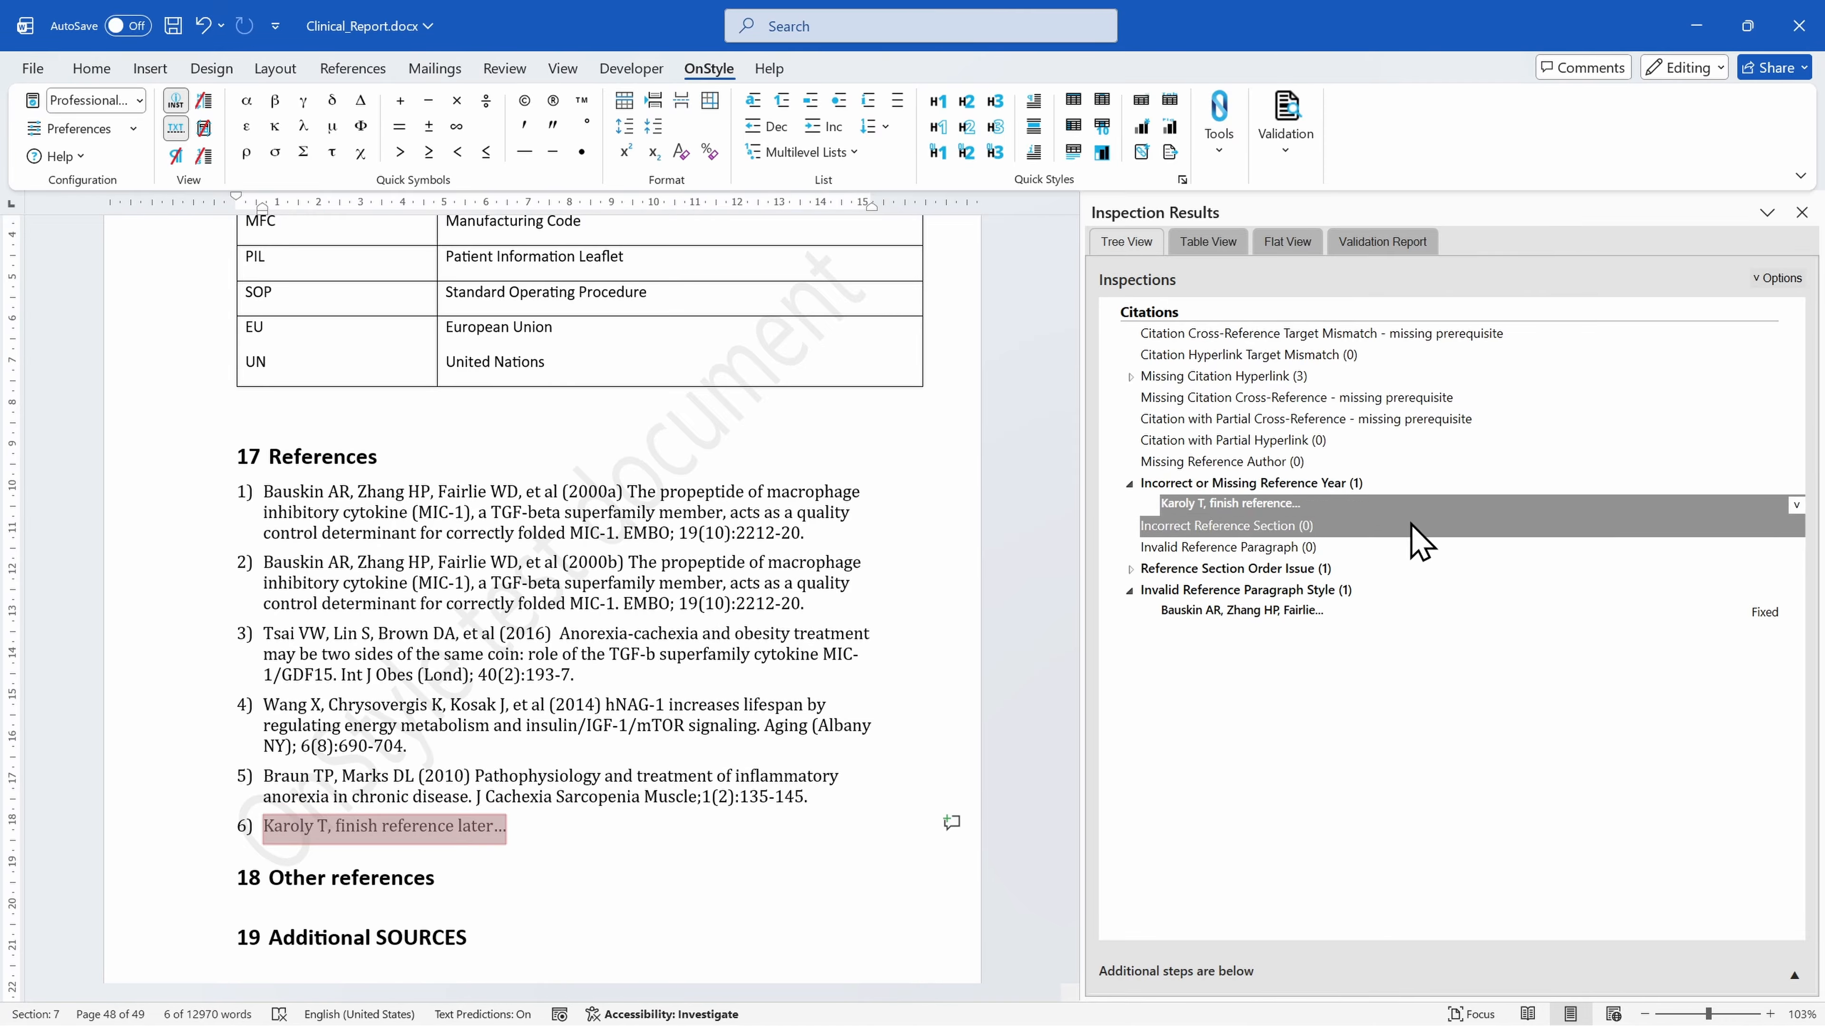
{"action": "left_click", "coordinate": [1796, 505]}
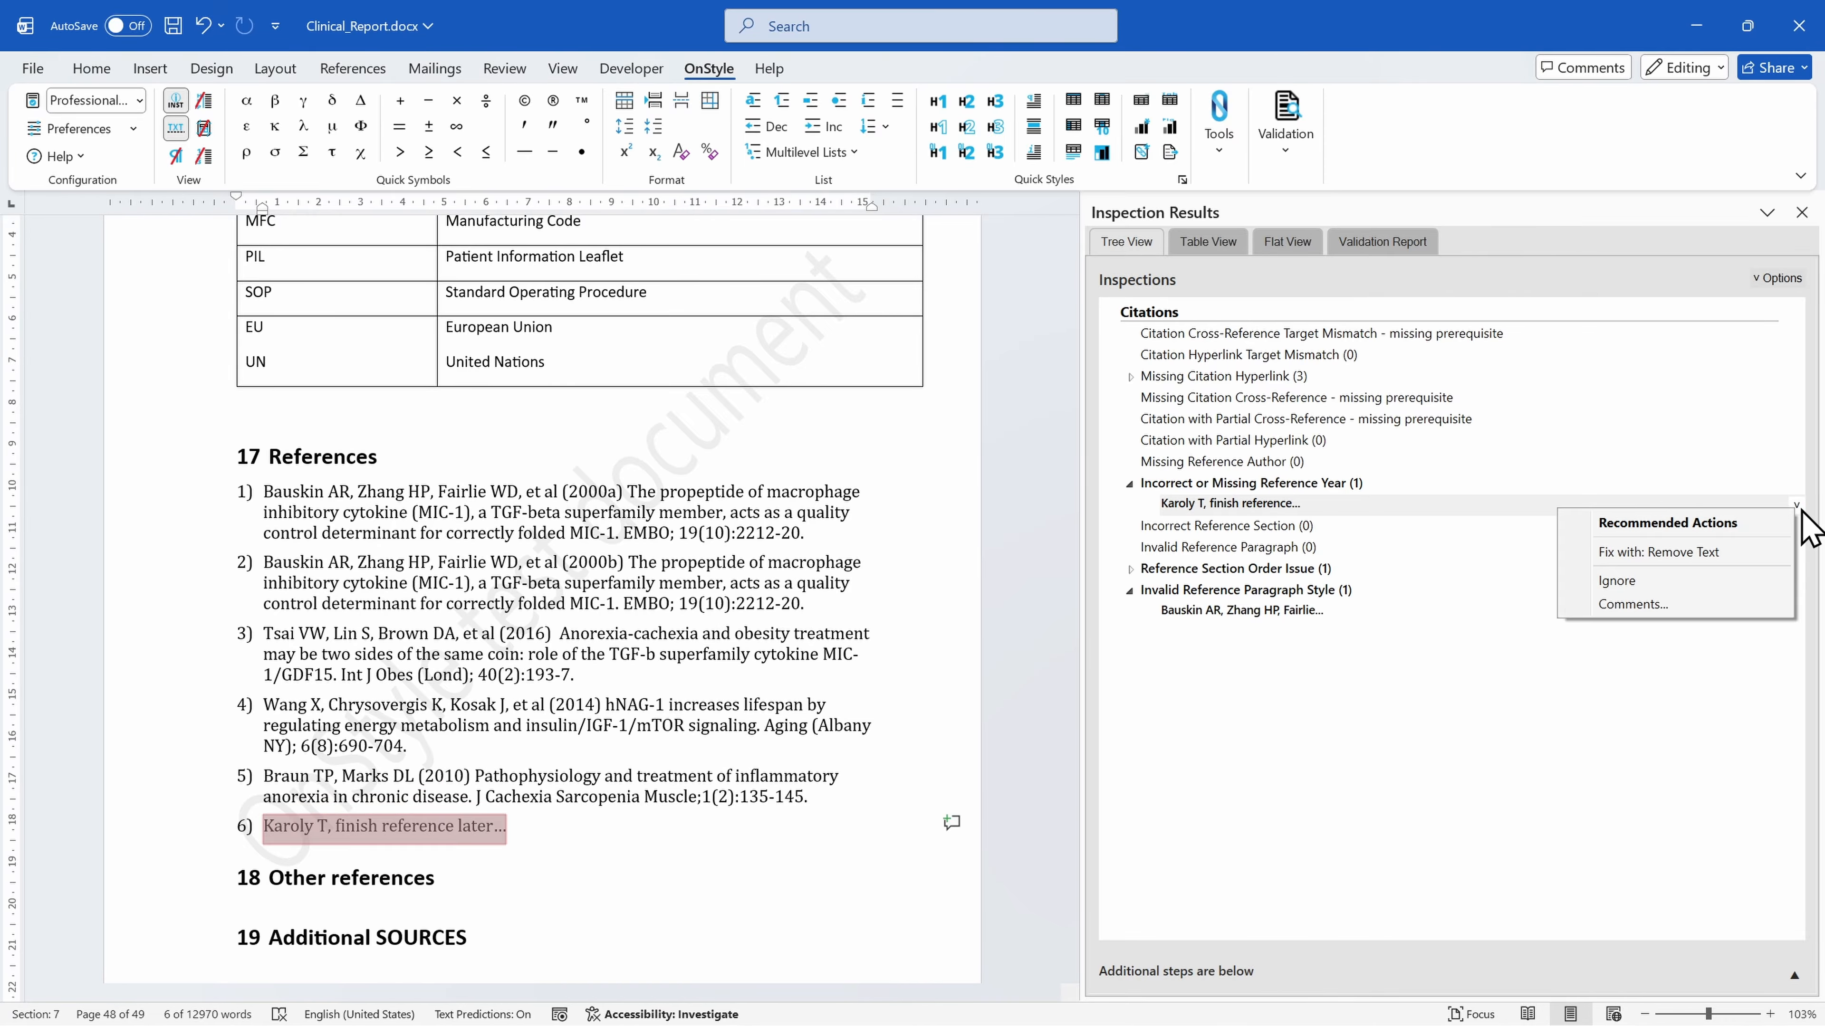
{"action": "left_click", "coordinate": [1666, 552]}
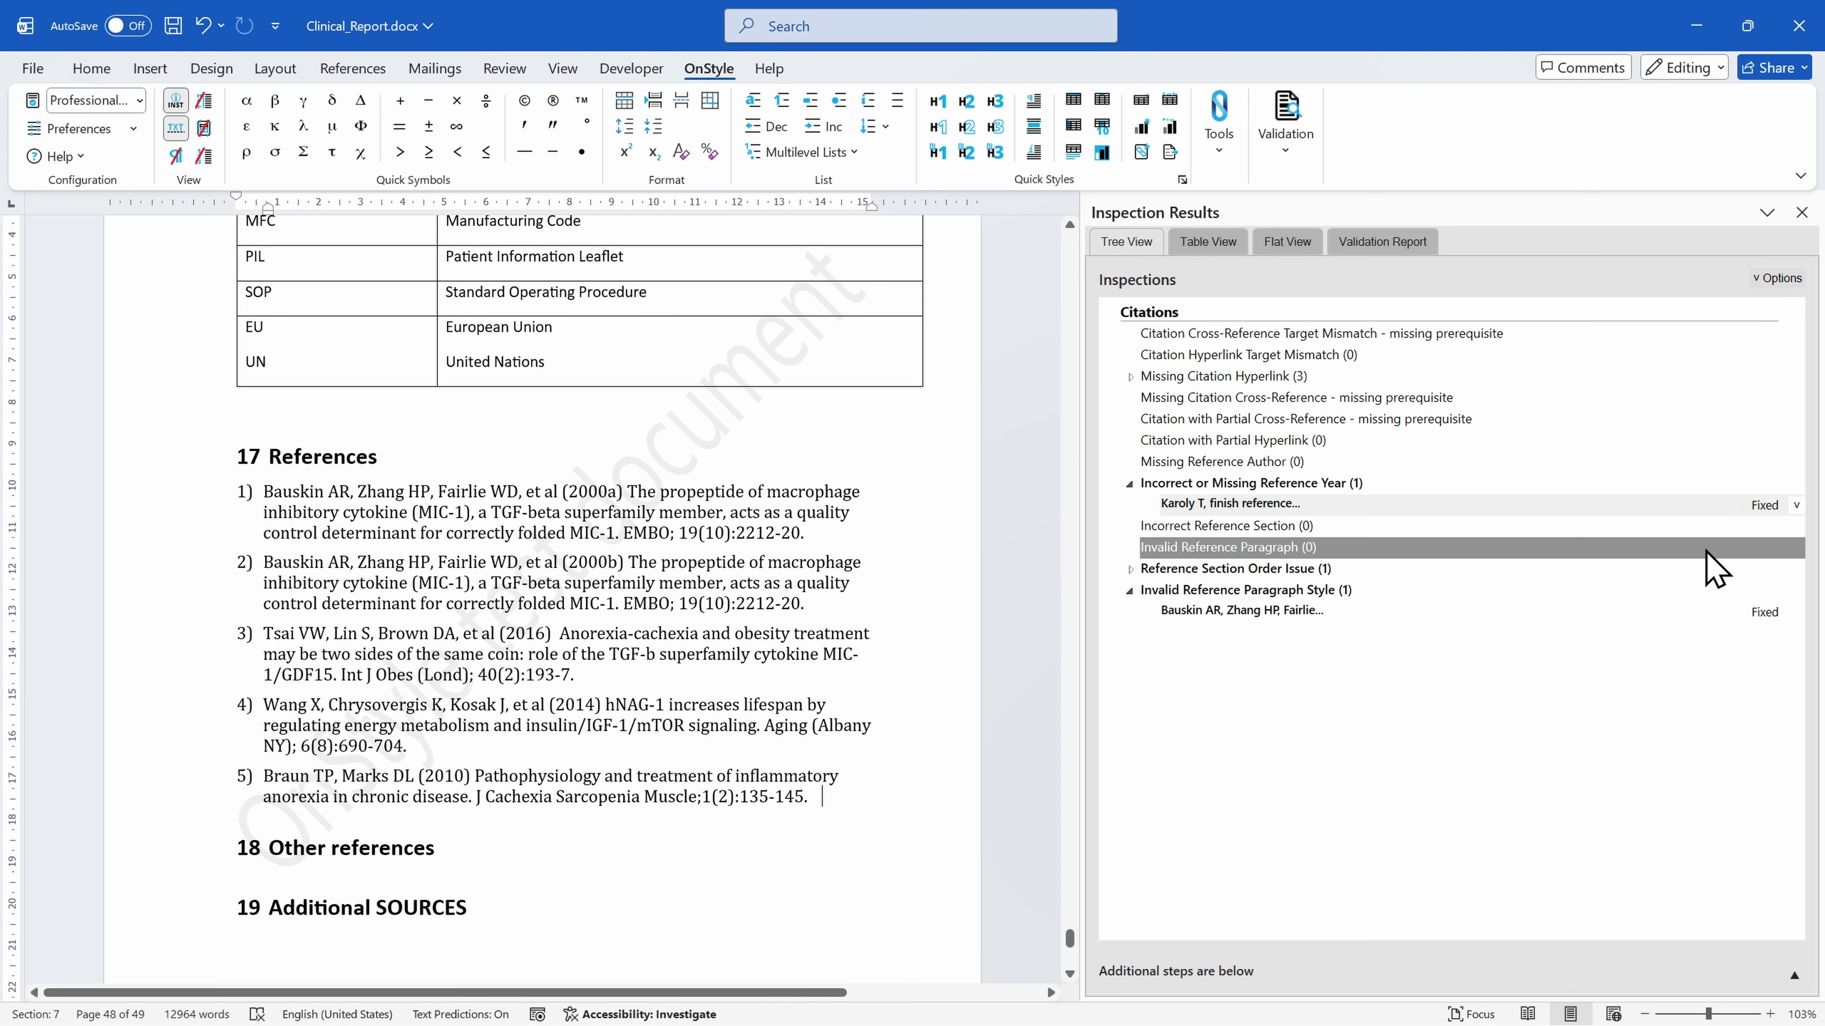